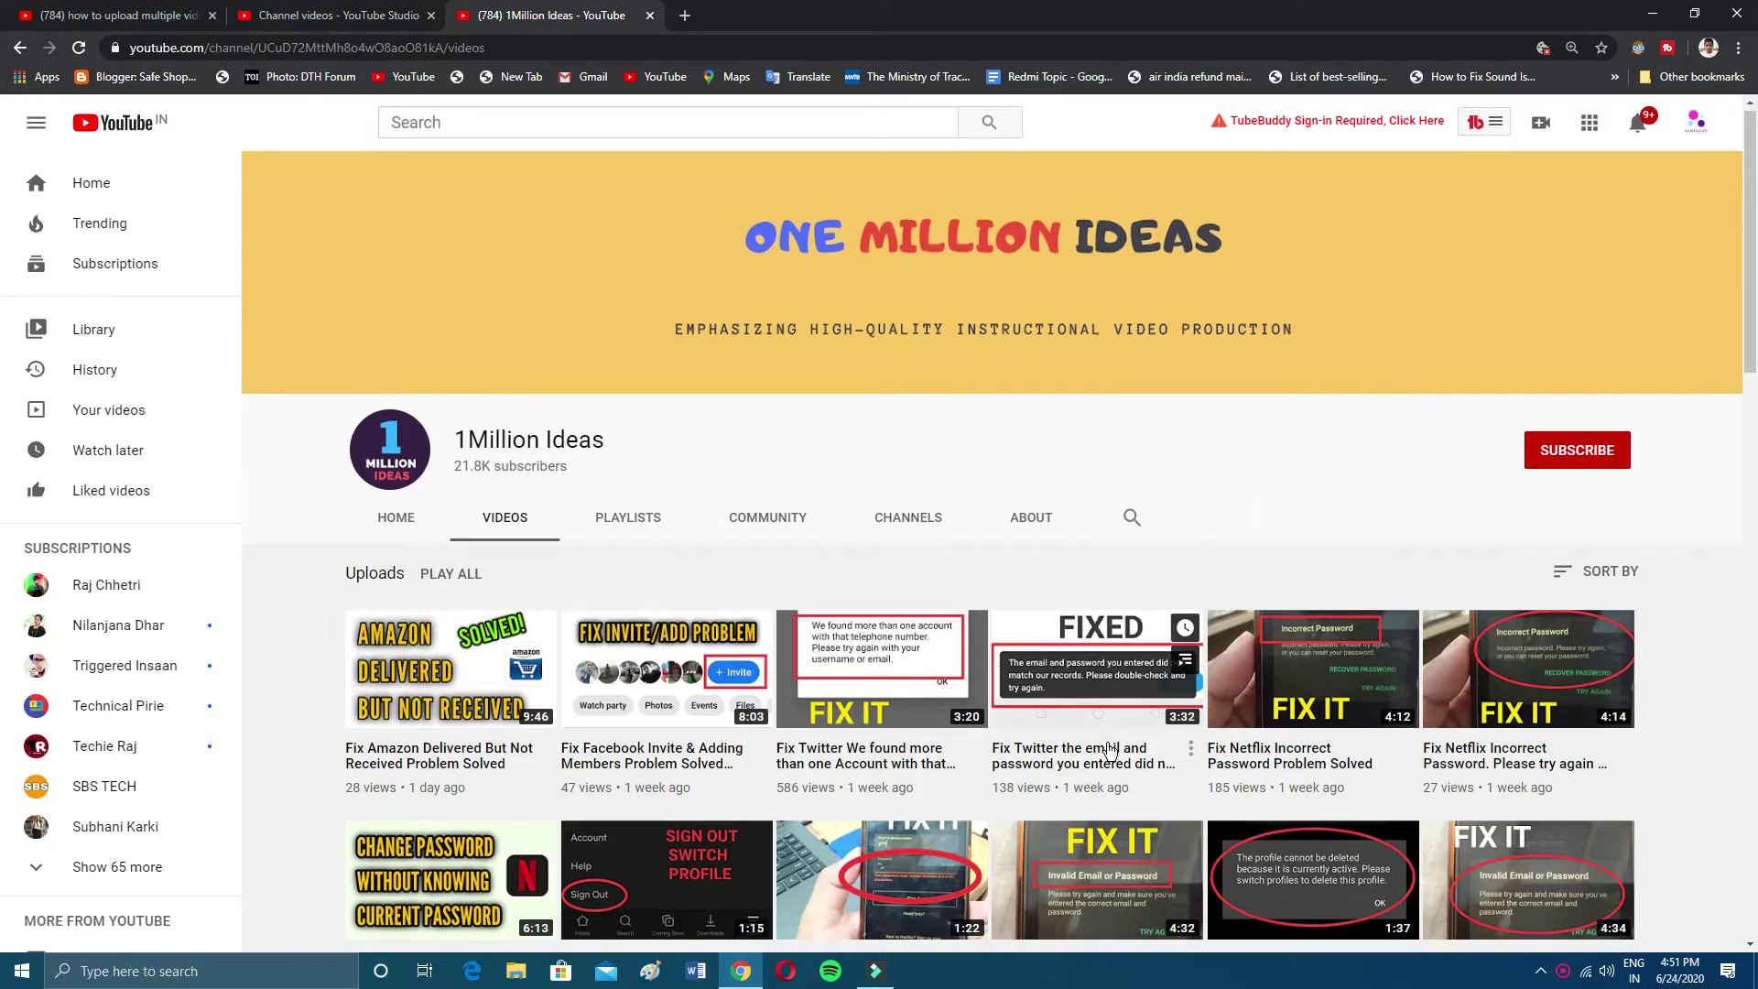
- Browse the 1Million Ideas channel's uploaded videos, then switch to the YouTube Studio tab
{"action": "scroll", "coordinate": [1108, 742], "scroll_direction": "down", "scroll_amount": 2}
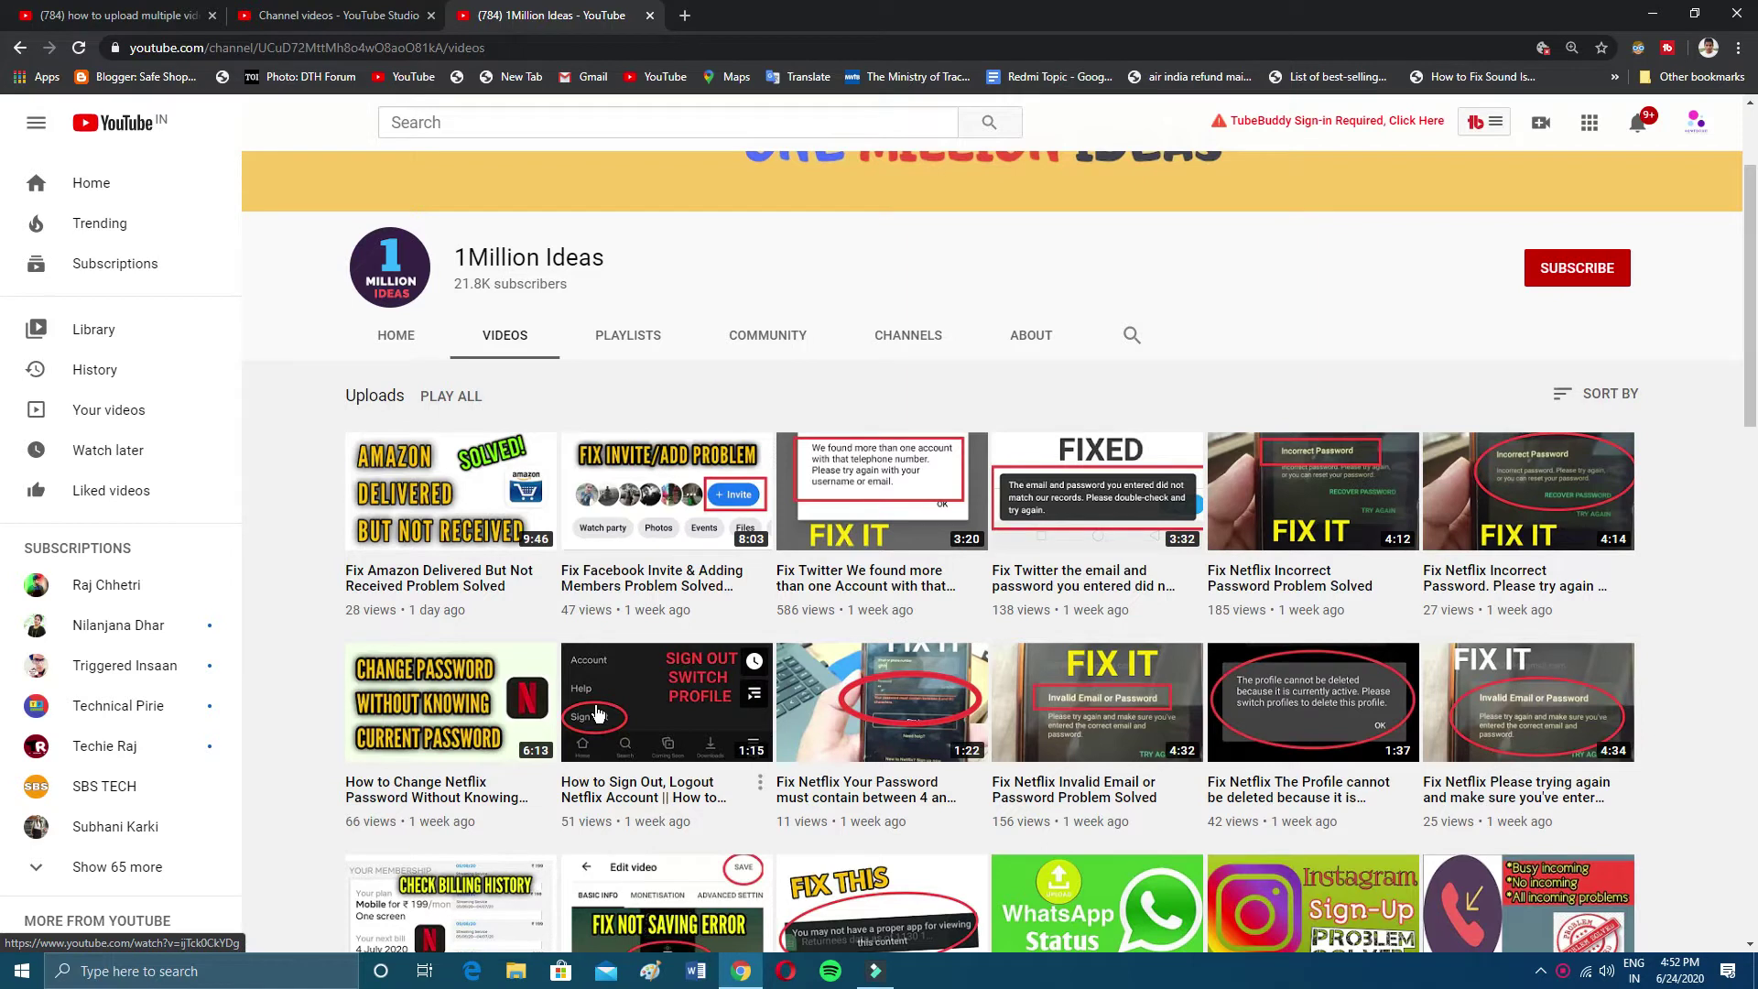
{"action": "scroll", "coordinate": [596, 714], "scroll_direction": "down", "scroll_amount": 2}
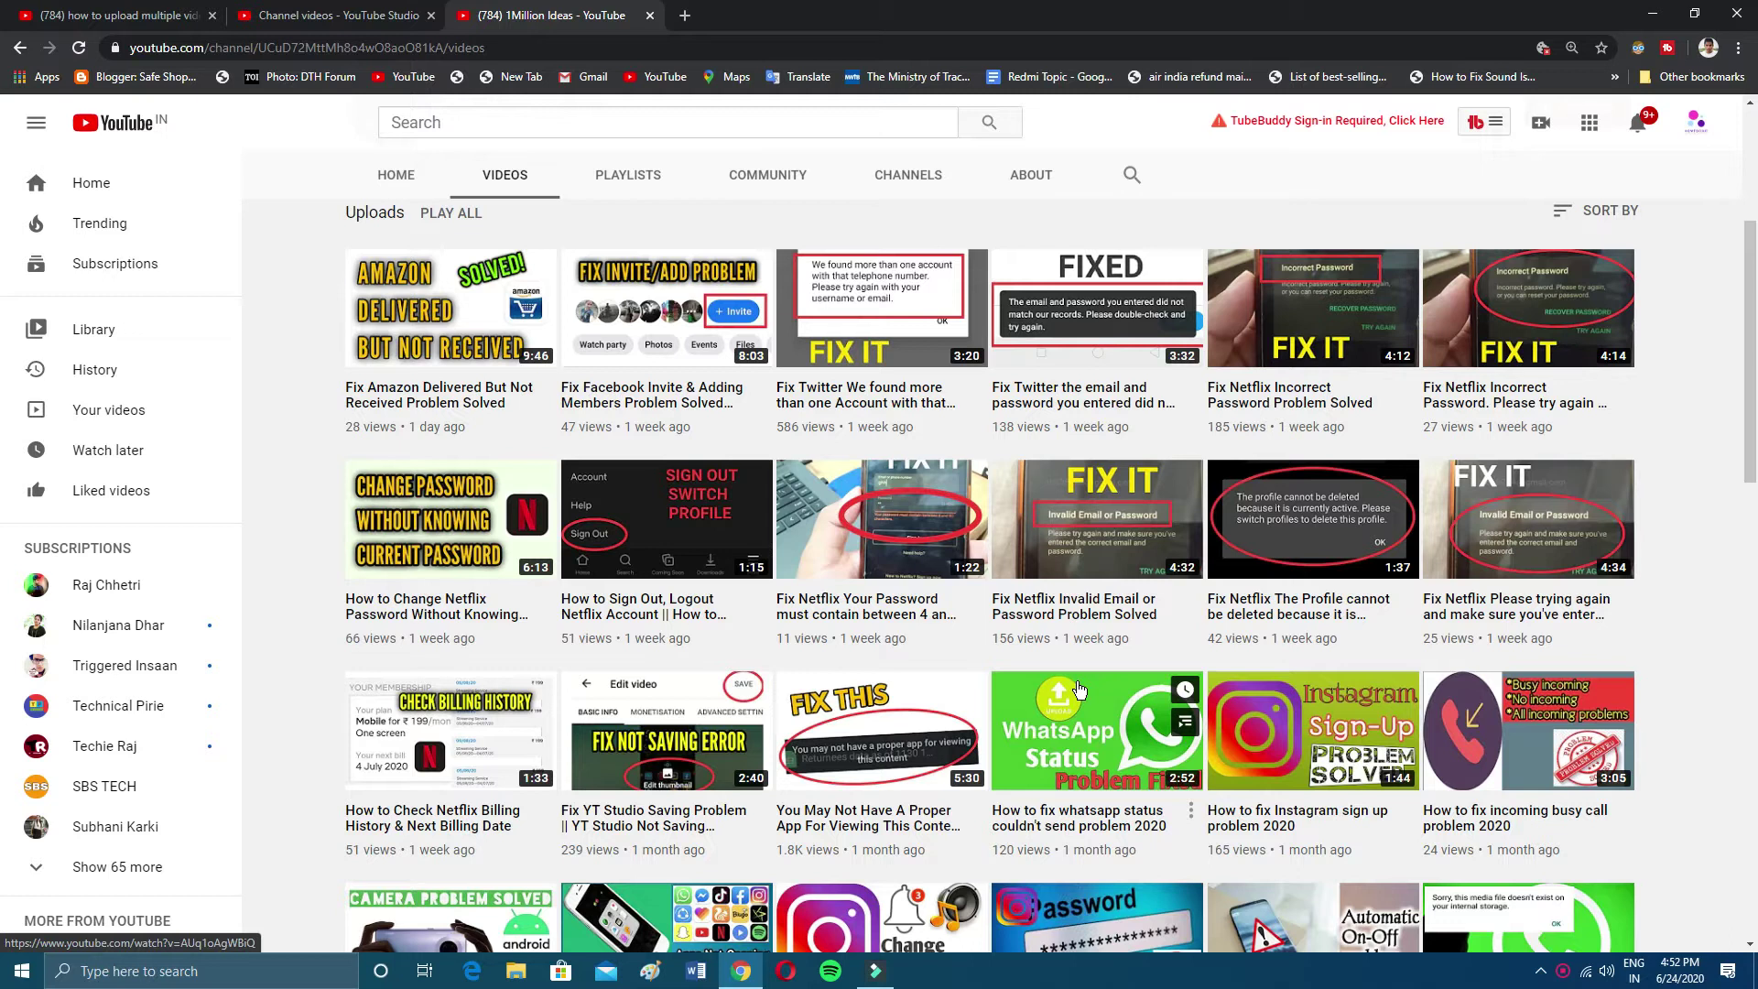
{"action": "scroll", "coordinate": [1078, 689], "scroll_direction": "down", "scroll_amount": 3}
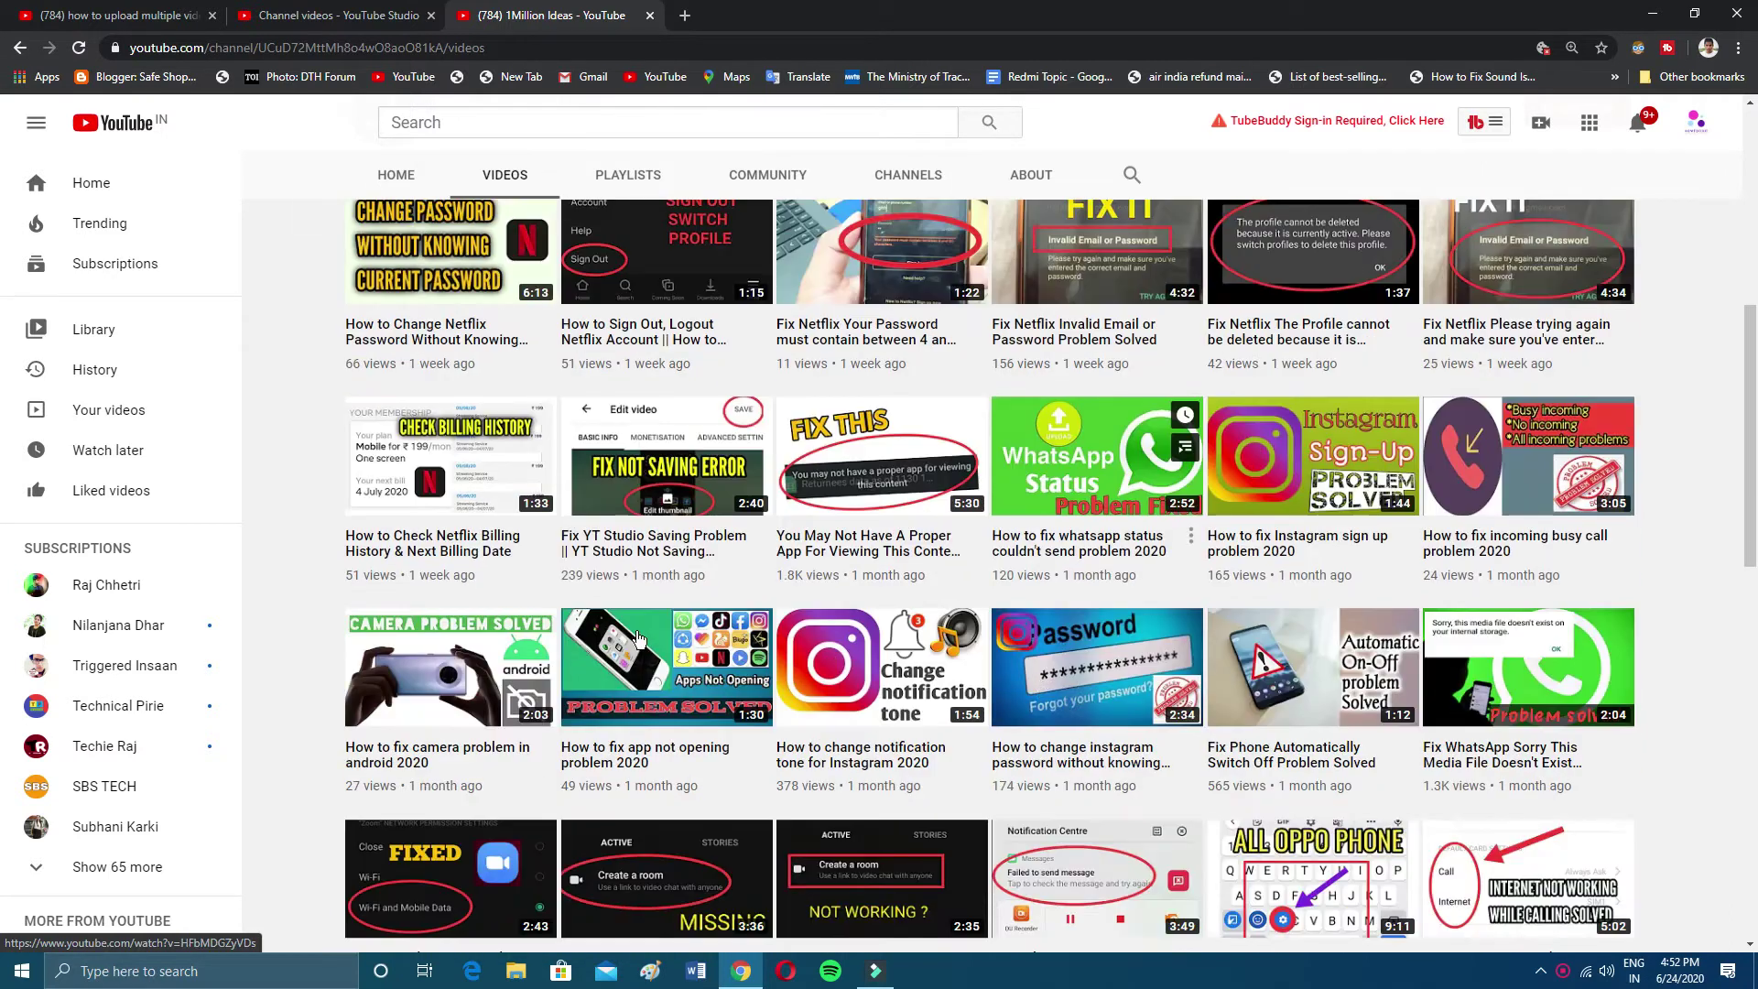
{"action": "scroll", "coordinate": [826, 624], "scroll_direction": "up", "scroll_amount": 7}
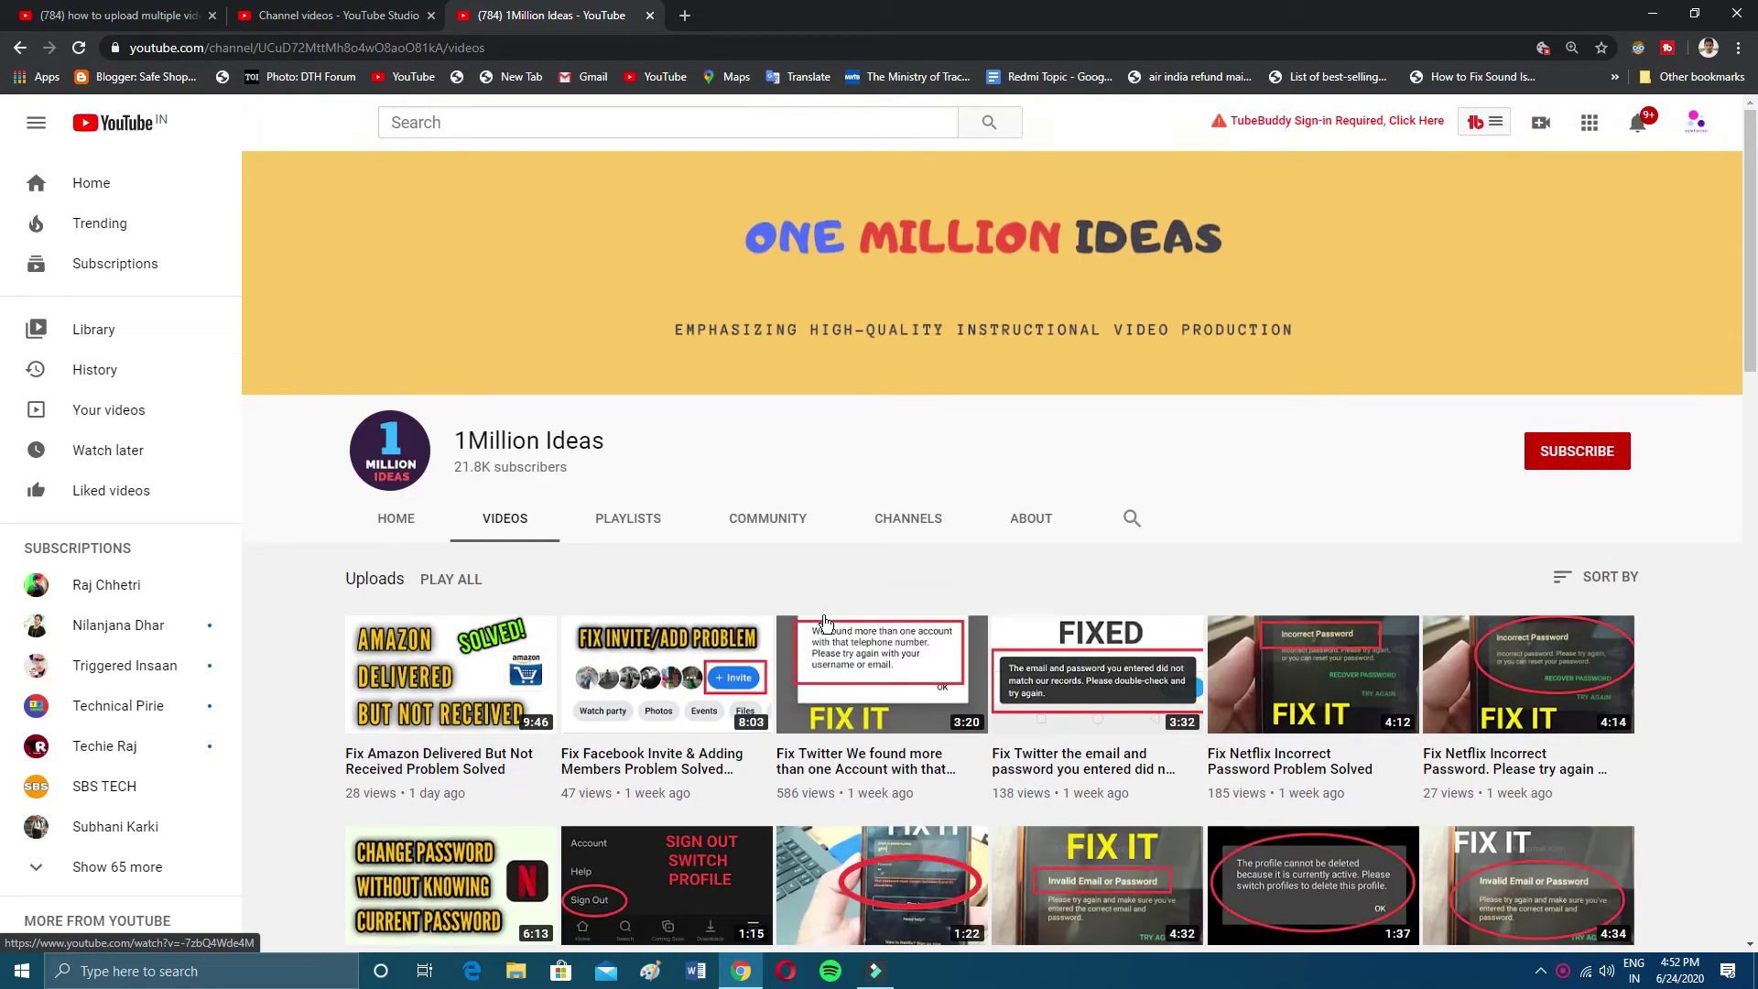
{"action": "left_click", "coordinate": [385, 15]}
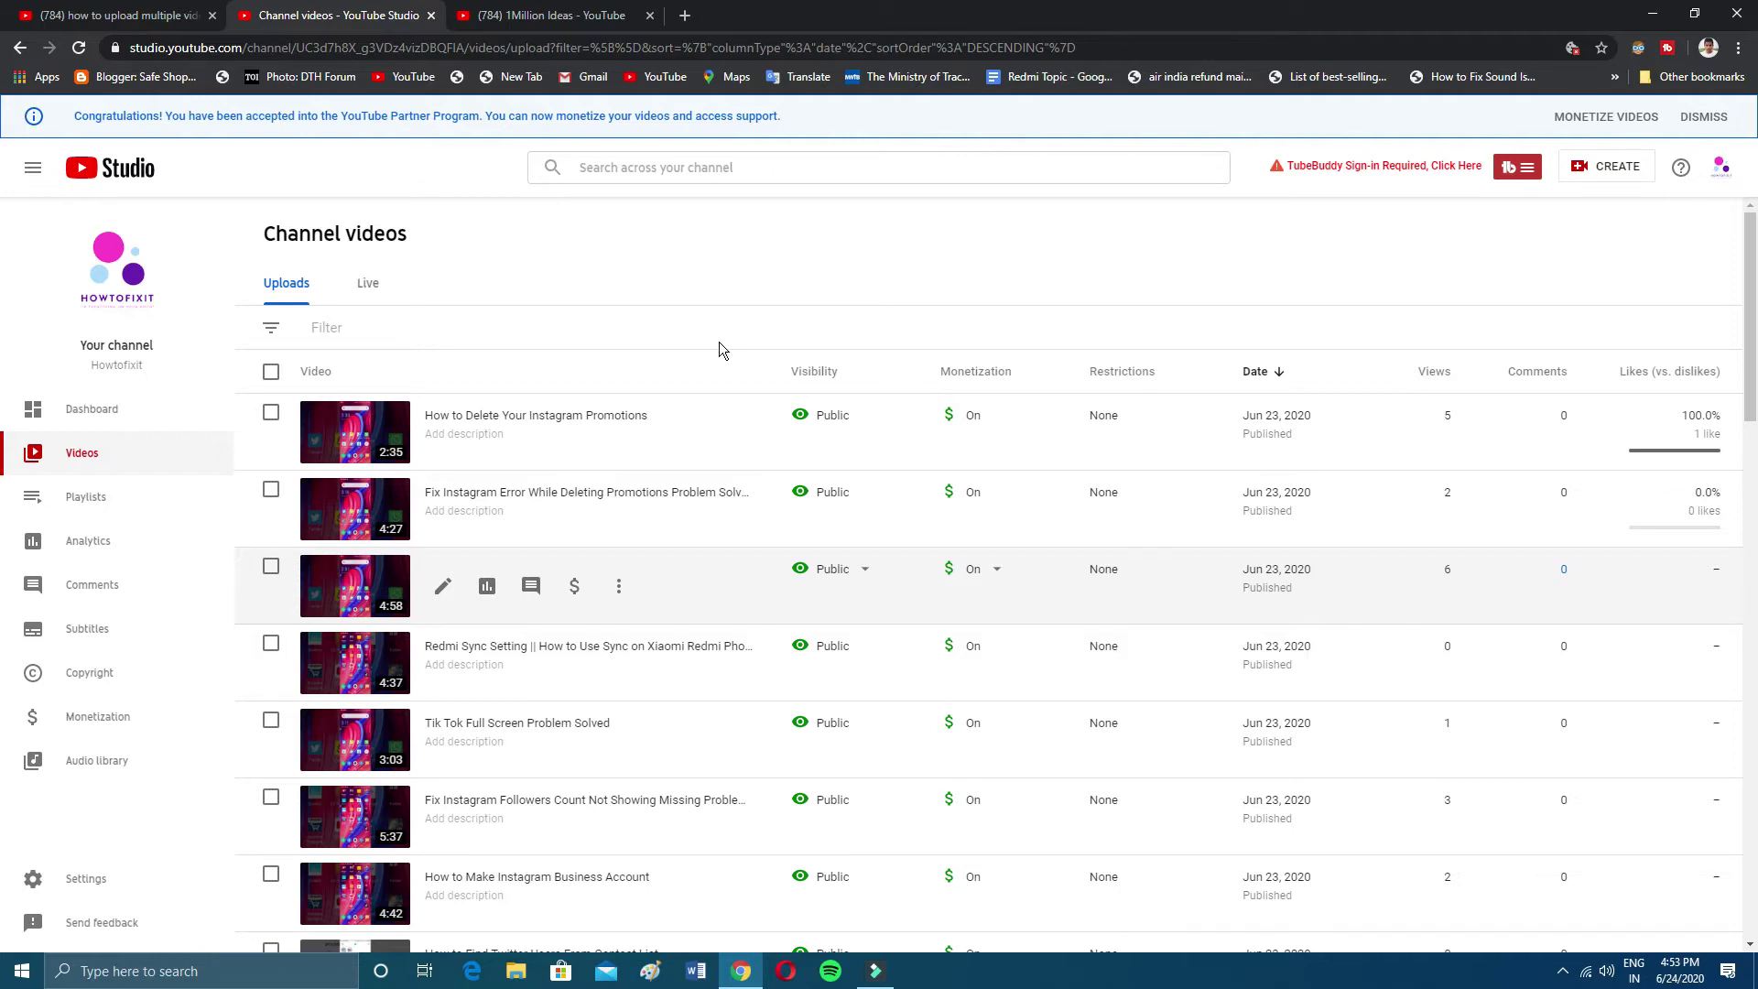
{"action": "left_click", "coordinate": [545, 15]}
{"action": "left_click", "coordinate": [332, 19]}
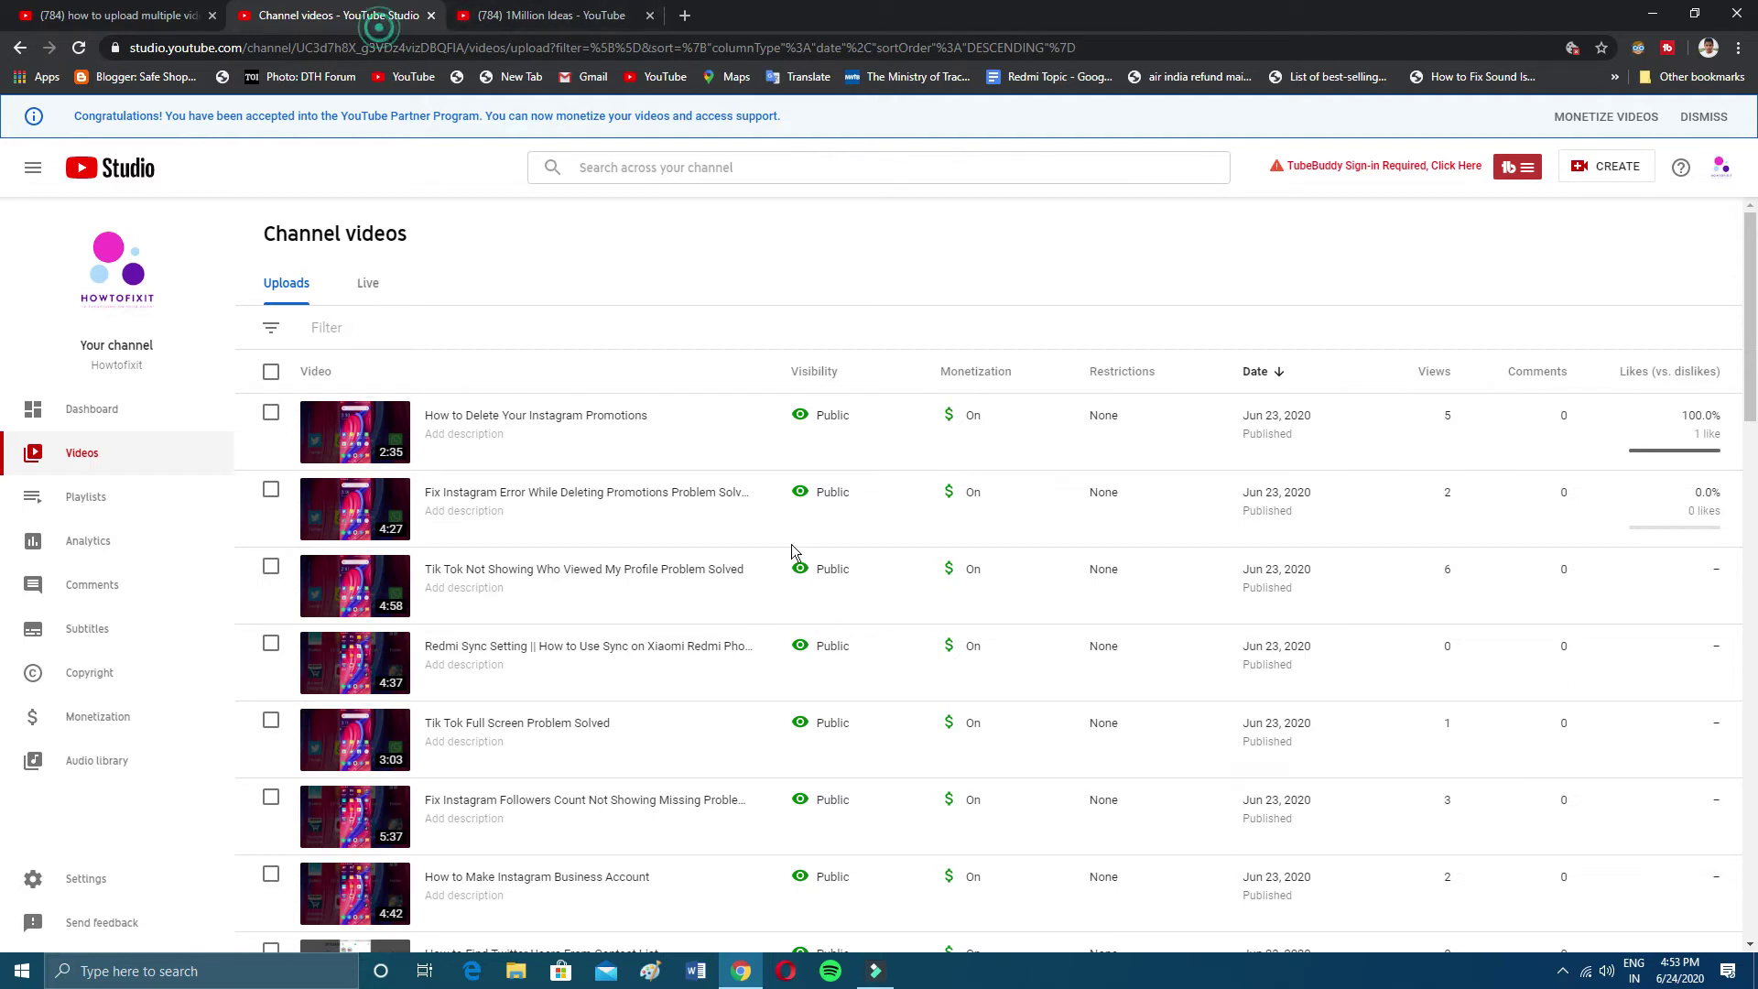
- Start an Upload videos session from CREATE and bring up the Downloads file picker
{"action": "mouse_move", "coordinate": [950, 720]}
{"action": "left_click", "coordinate": [1613, 171]}
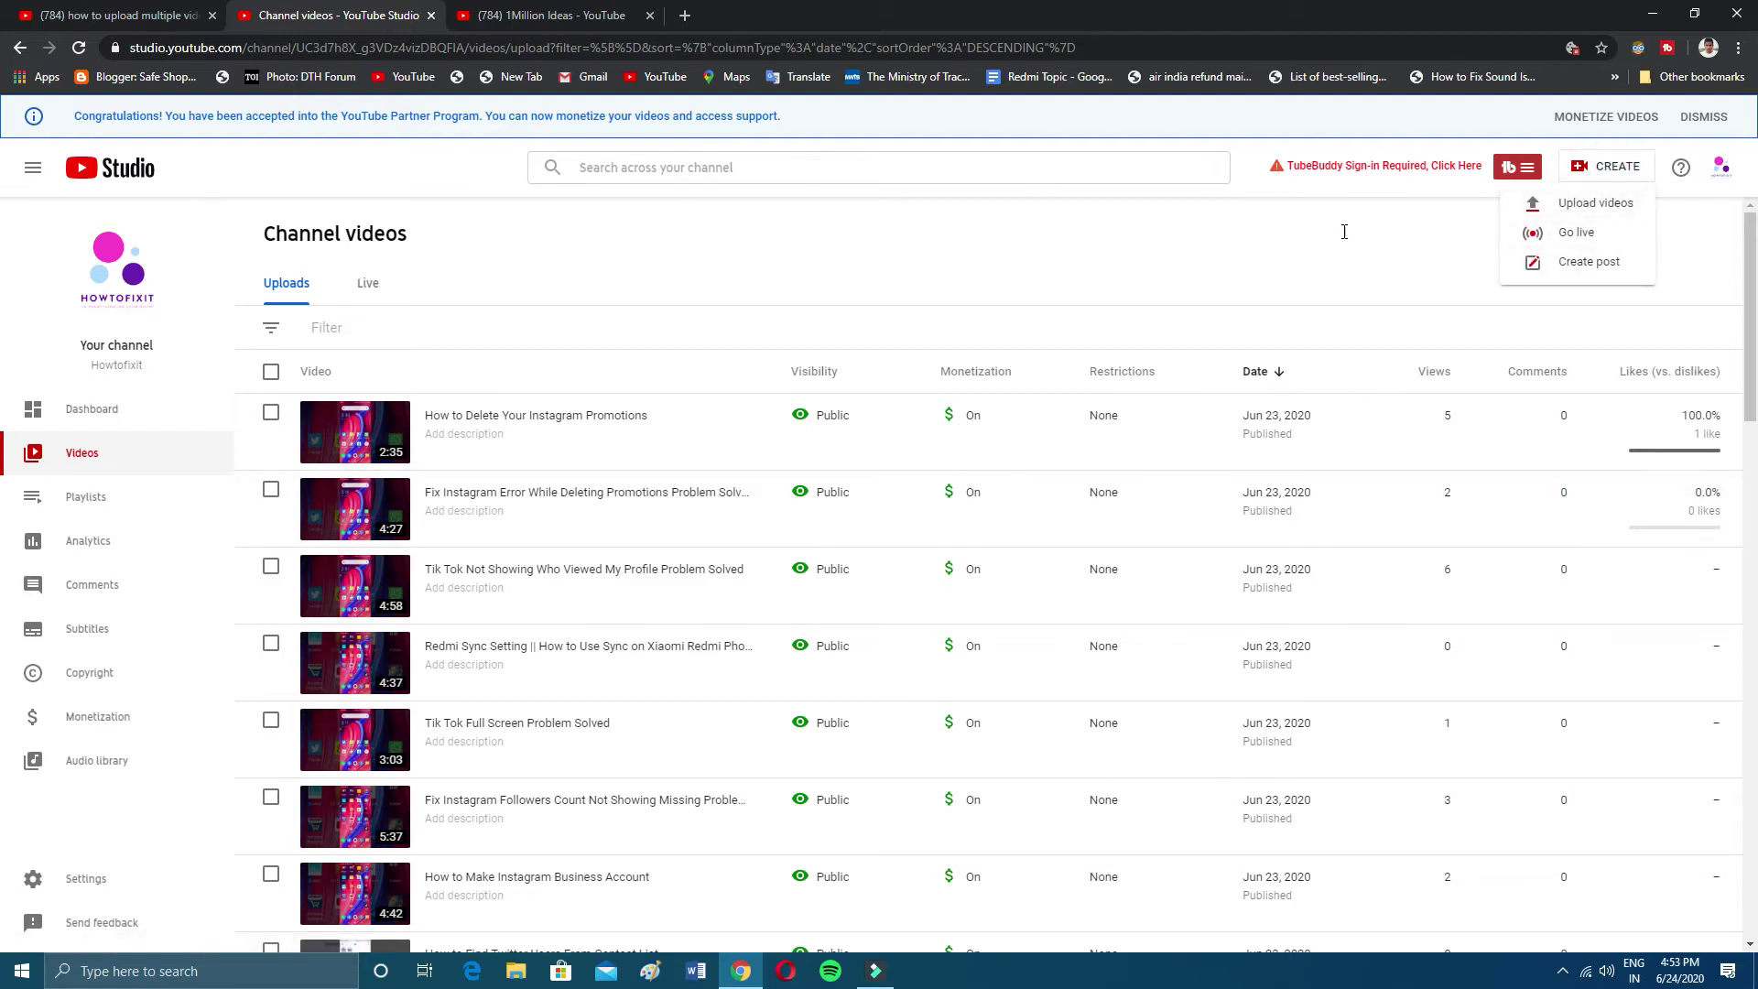
{"action": "key", "text": "ctrl+plus"}
{"action": "key", "text": "ctrl+plus"}
{"action": "key", "text": "ctrl+plus"}
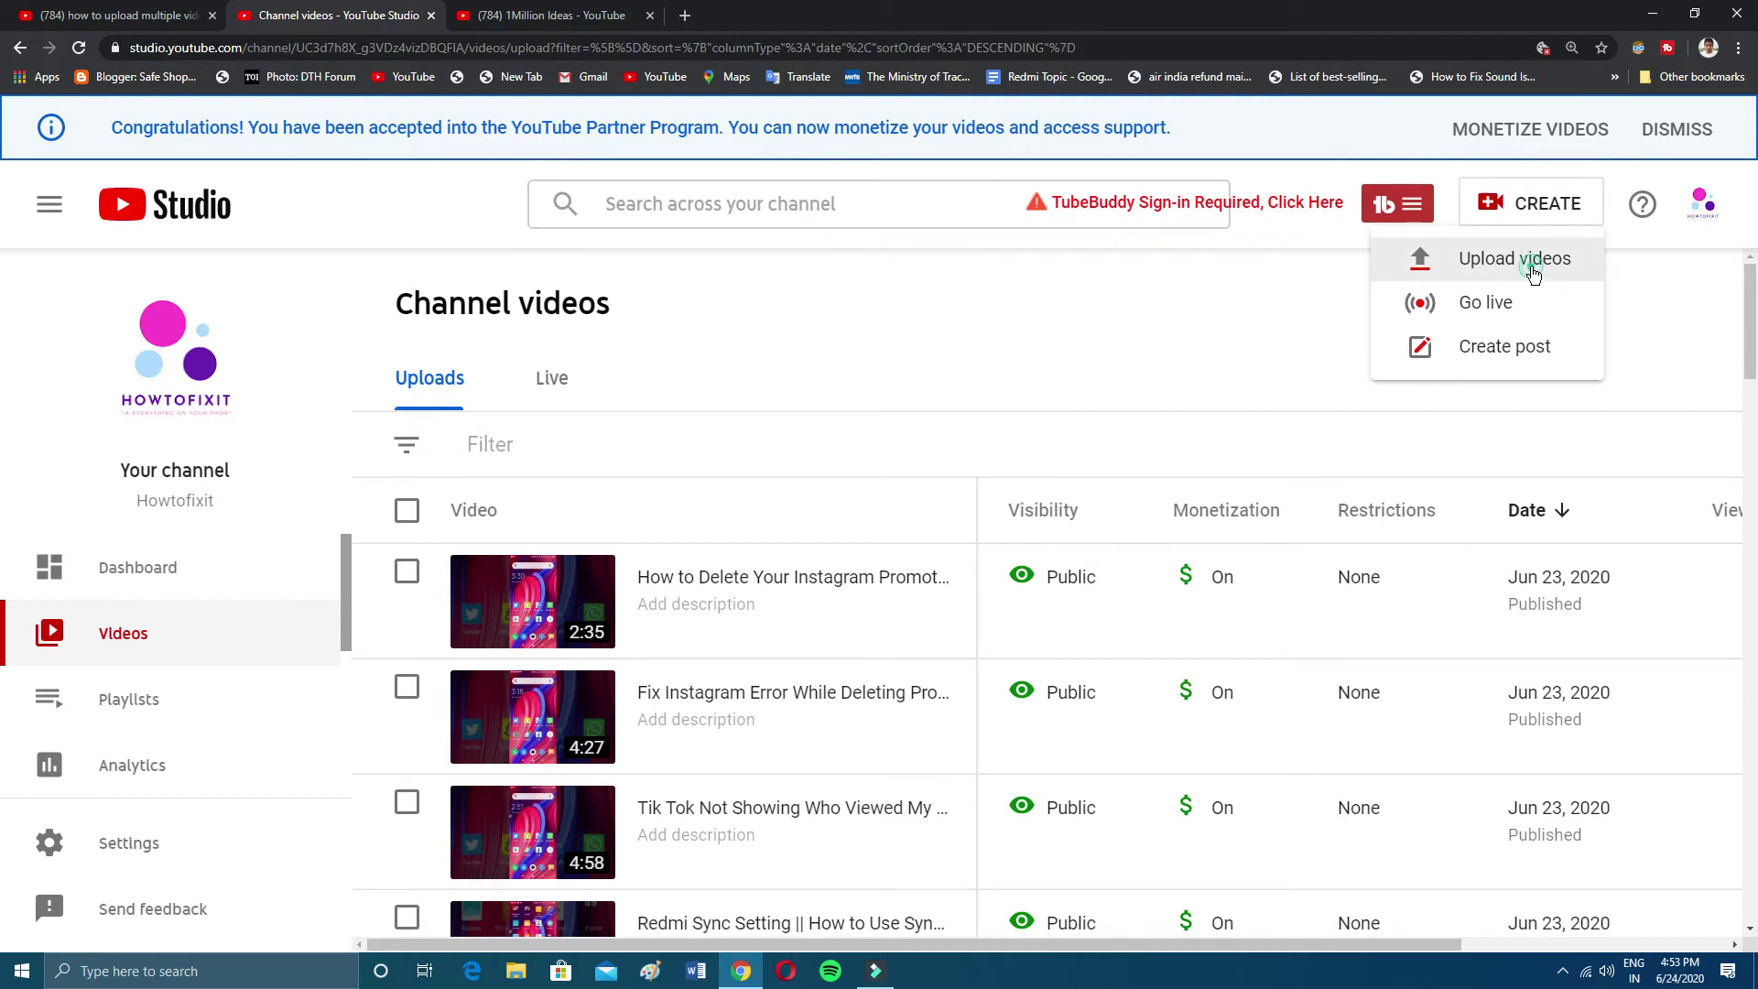
{"action": "left_click", "coordinate": [1534, 273]}
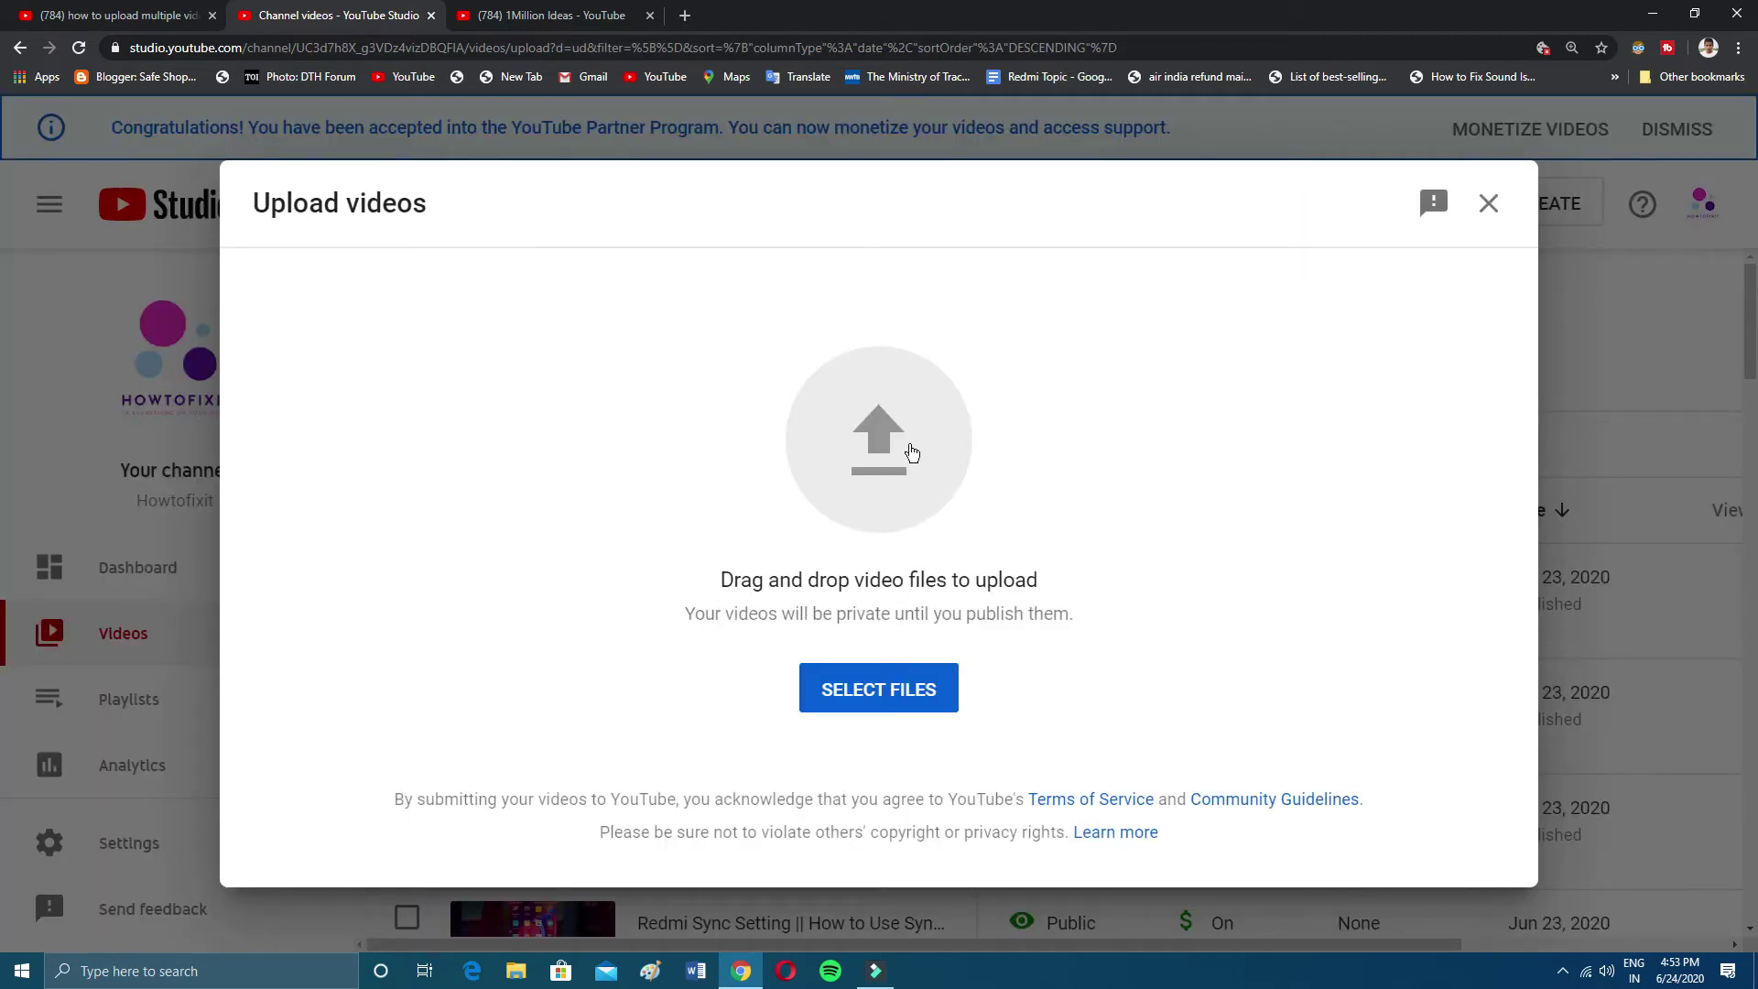
{"action": "left_click", "coordinate": [911, 451]}
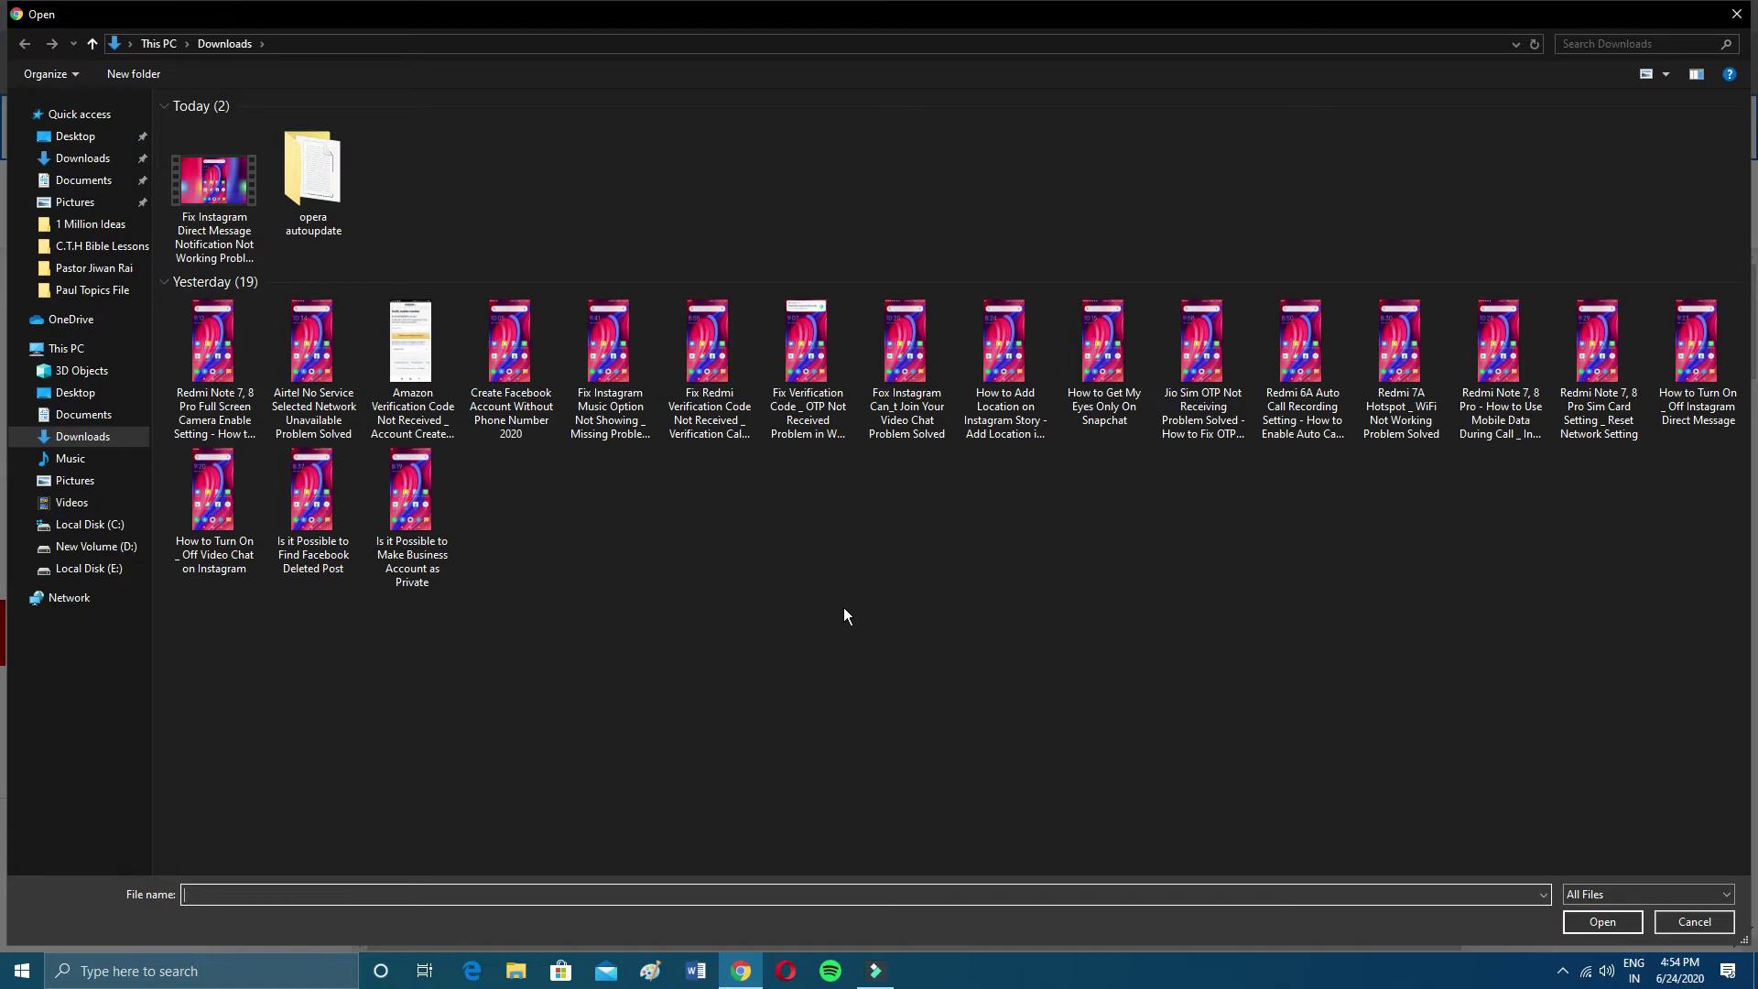
- Pick the fifteen videos downloaded yesterday and send them to the upload
{"action": "left_click_drag", "start_coordinate": [165, 348], "coordinate": [1581, 354]}
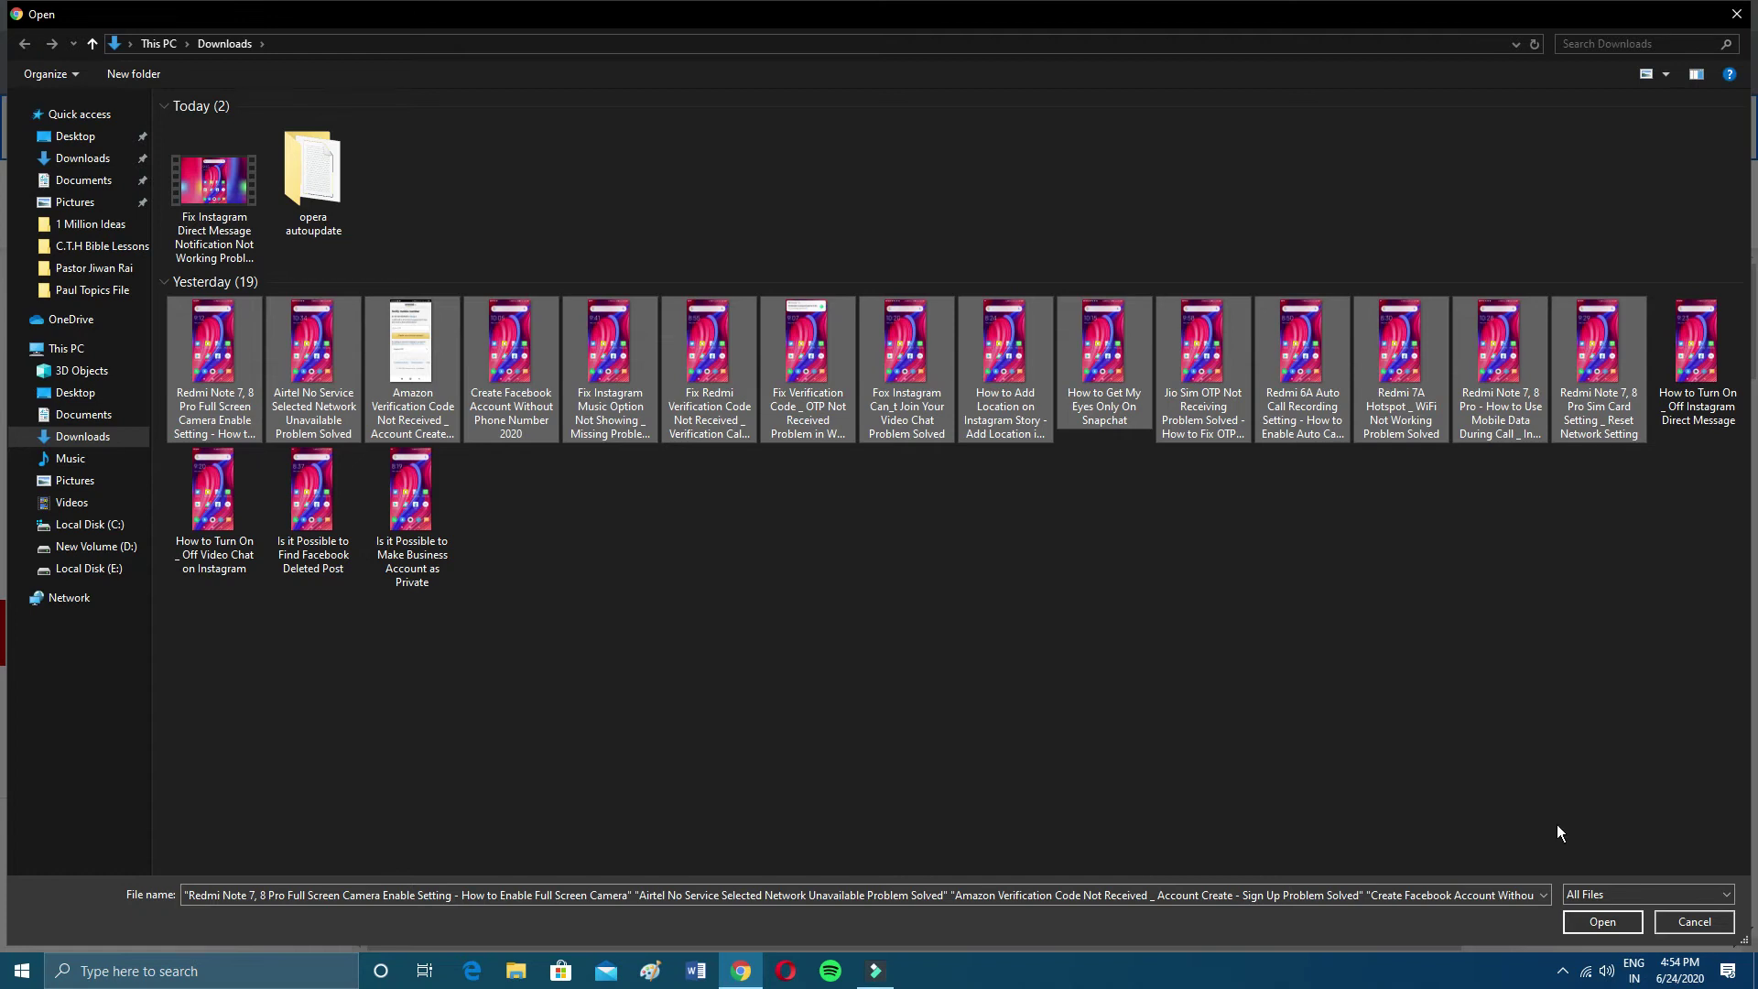
{"action": "left_click", "coordinate": [1594, 924]}
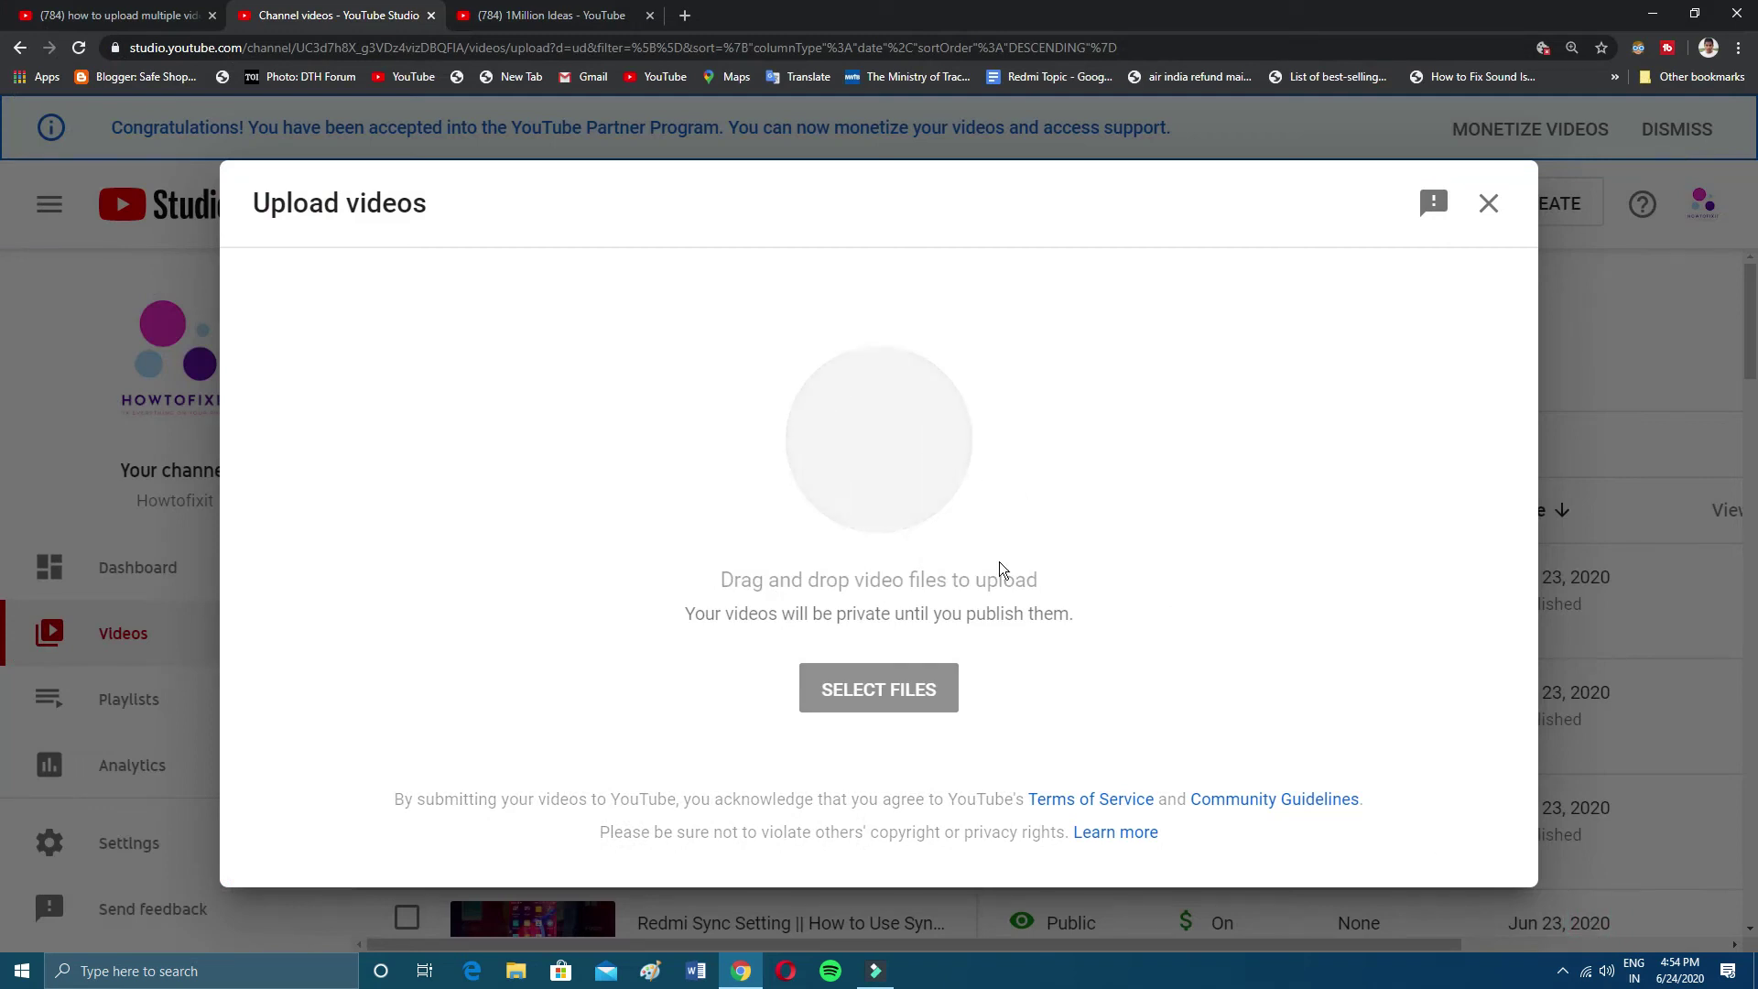
- Reset page zoom and track the 15-video upload until three drafts appear in Channel videos
{"action": "key", "text": "ctrl+minus"}
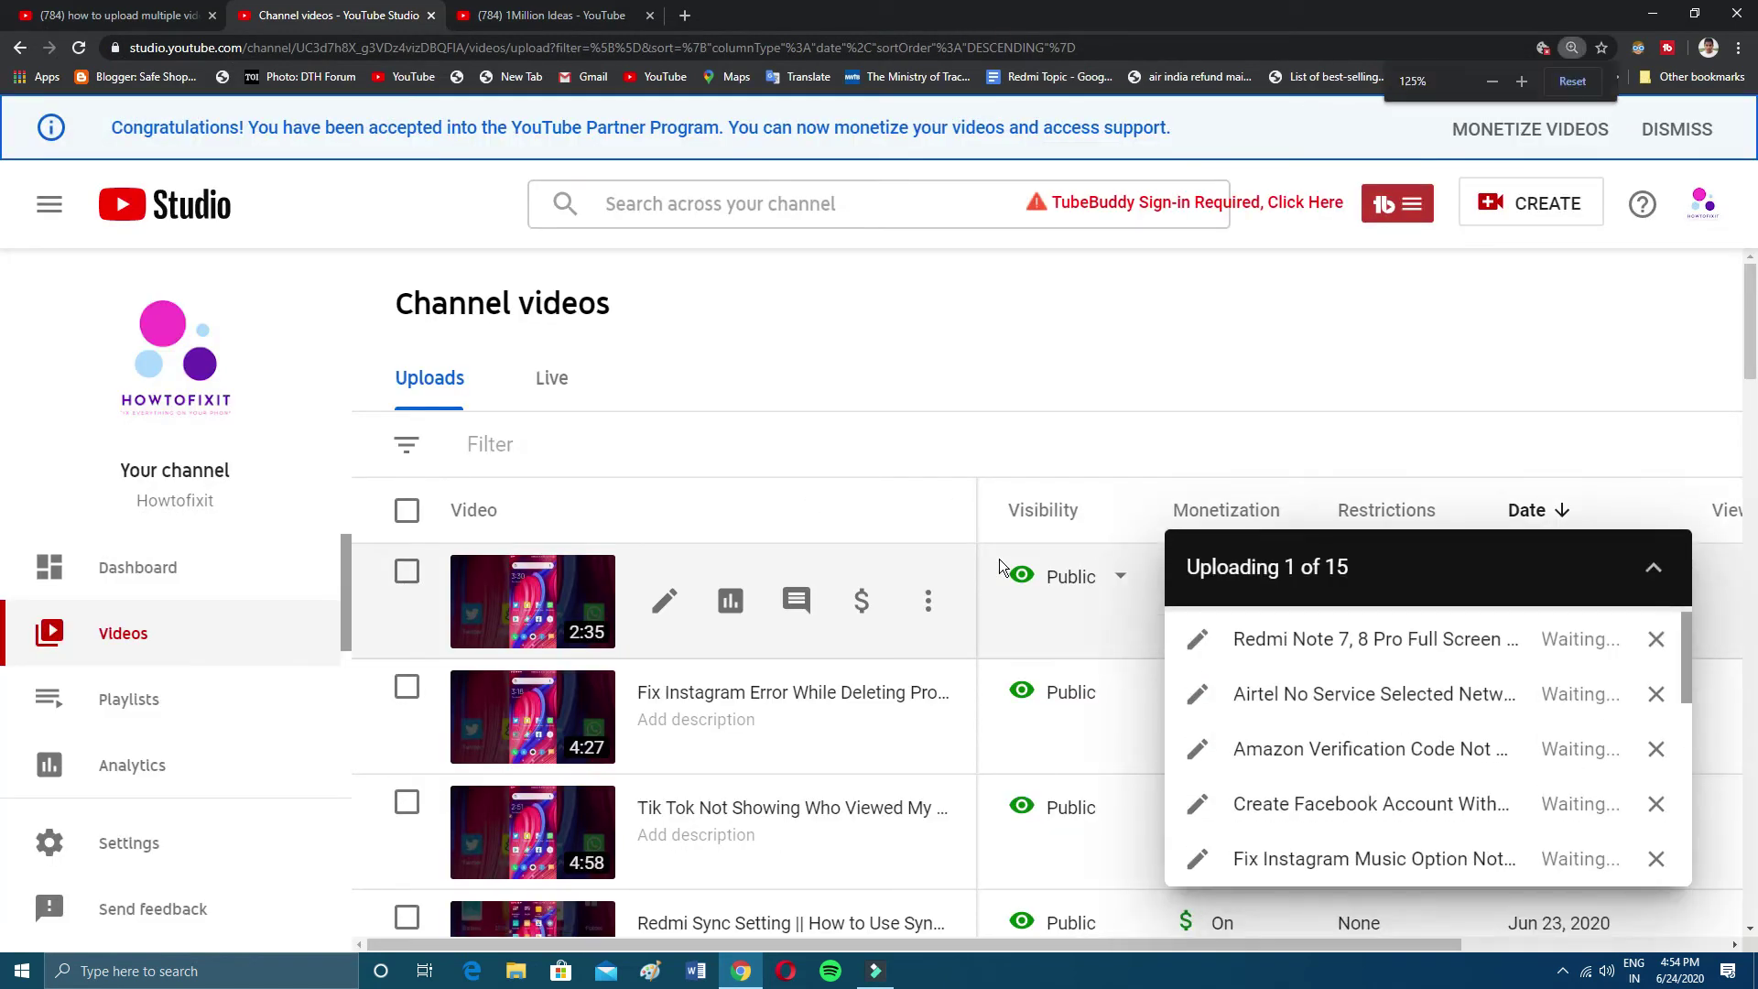
{"action": "key", "text": "ctrl+minus"}
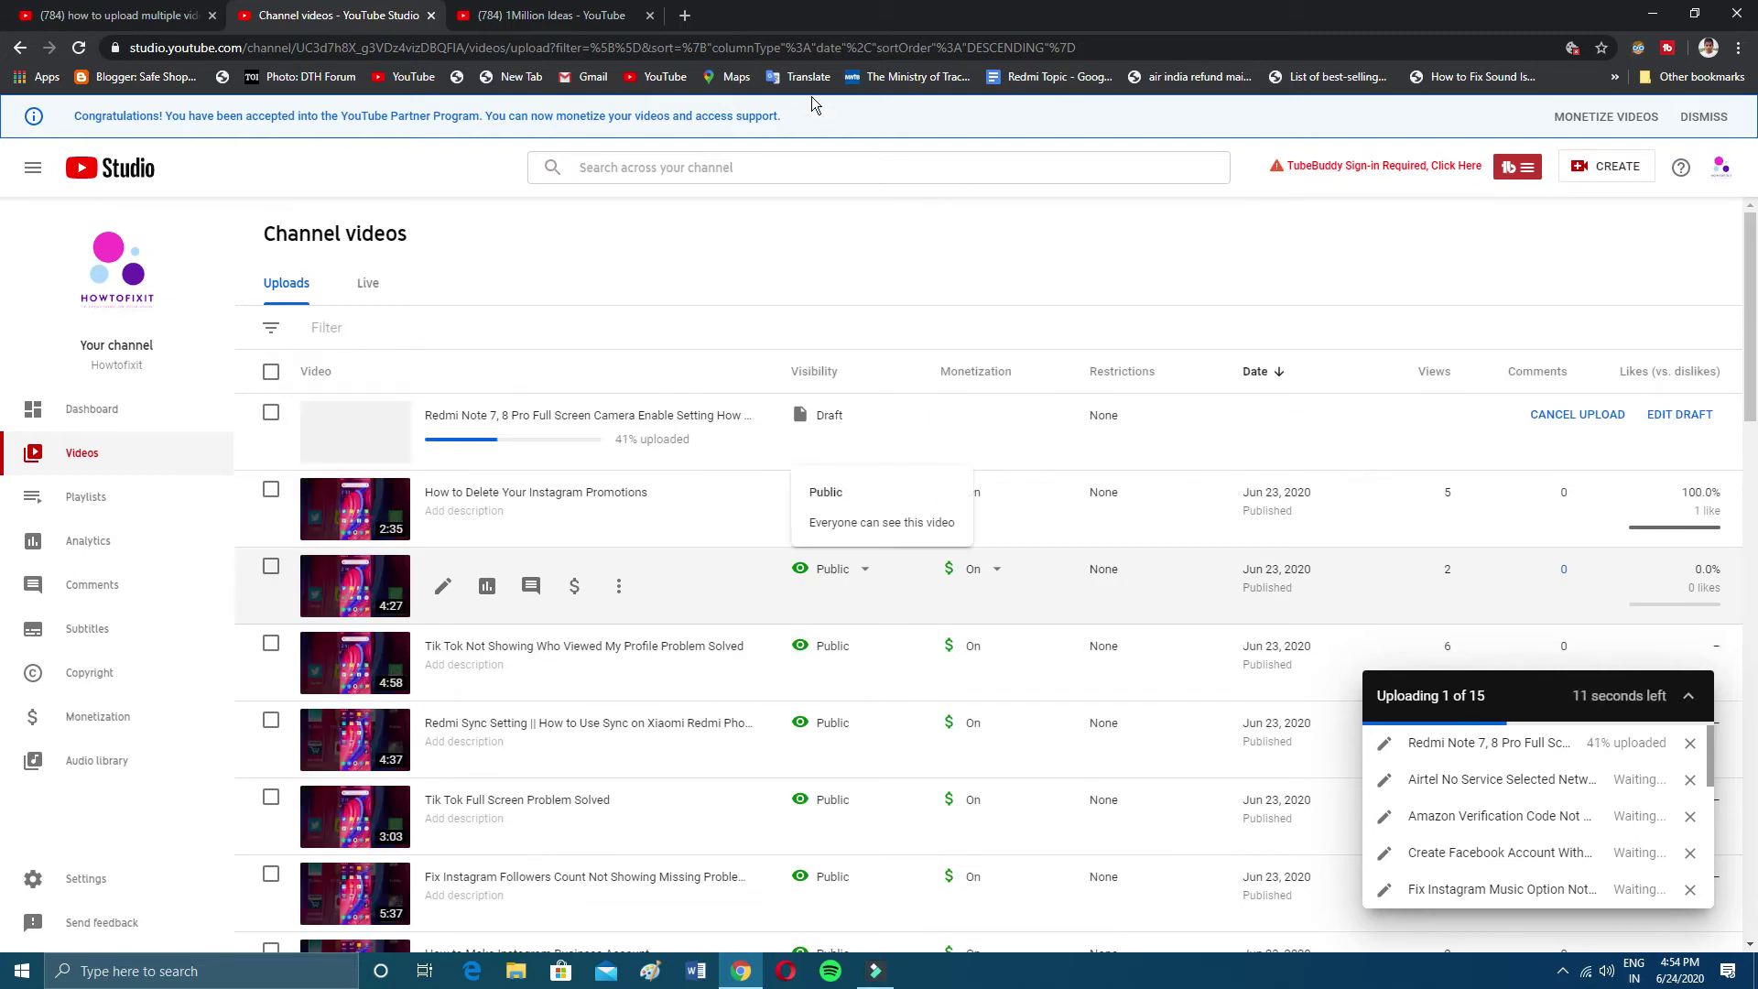
{"action": "left_click", "coordinate": [560, 17]}
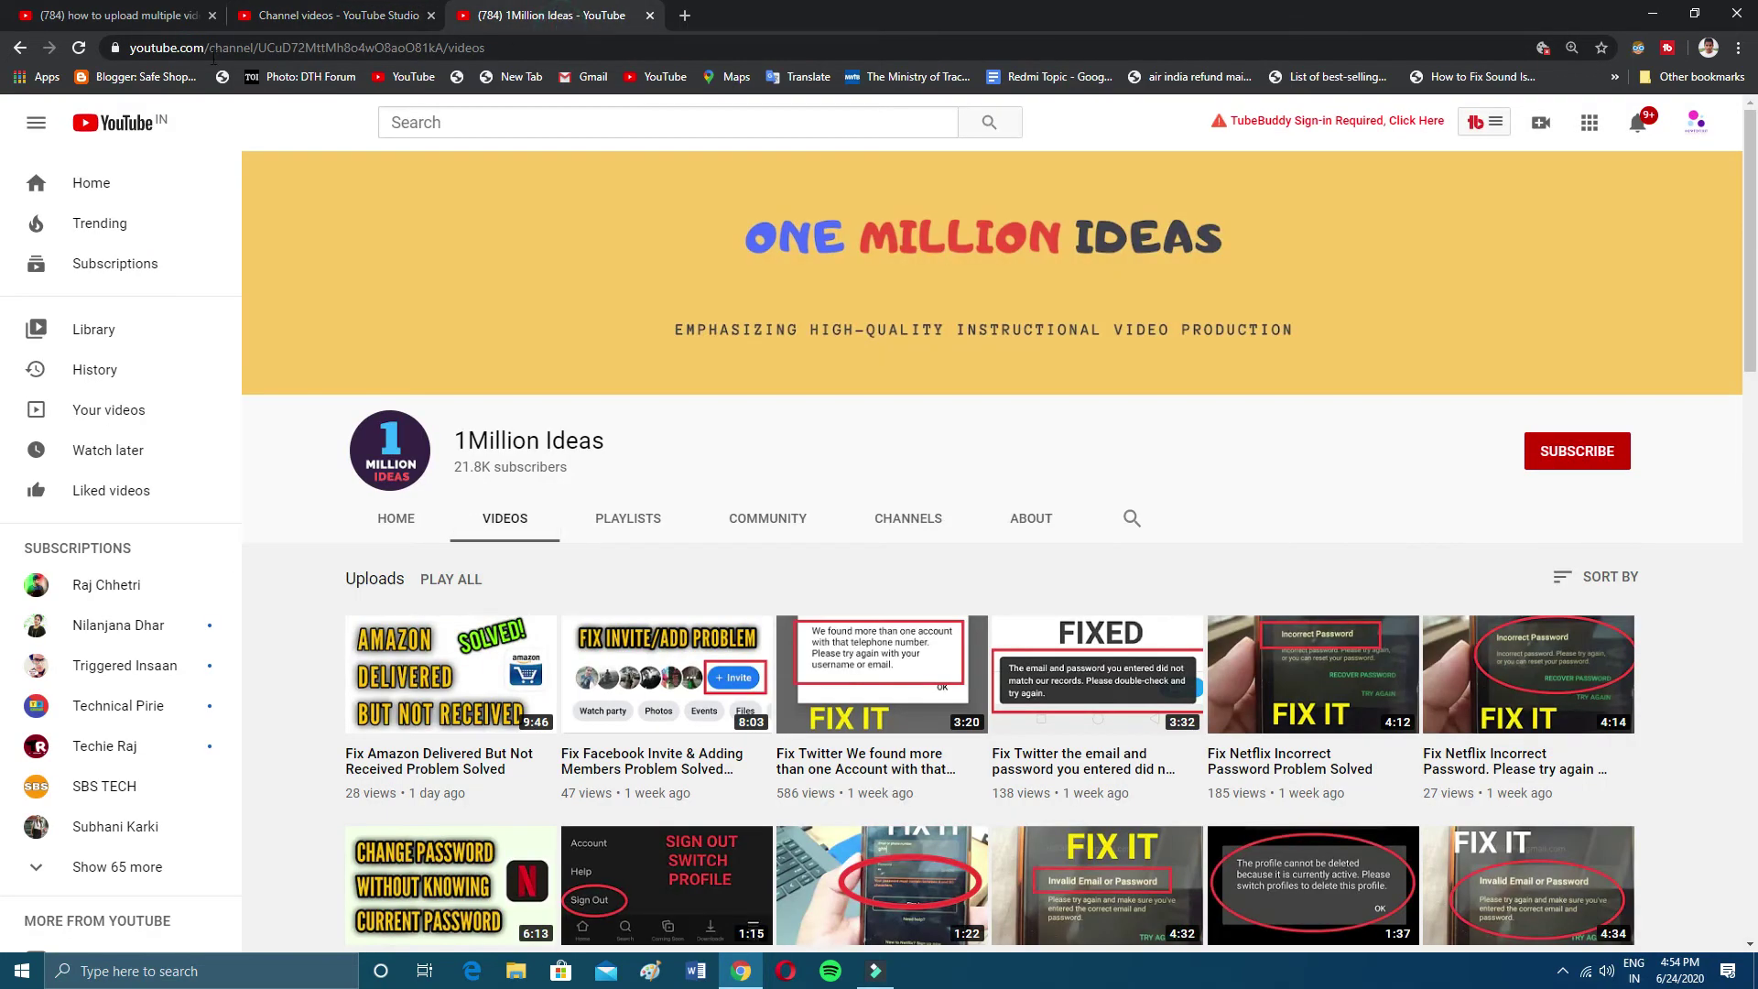
{"action": "left_click_drag", "start_coordinate": [282, 47], "coordinate": [558, 48]}
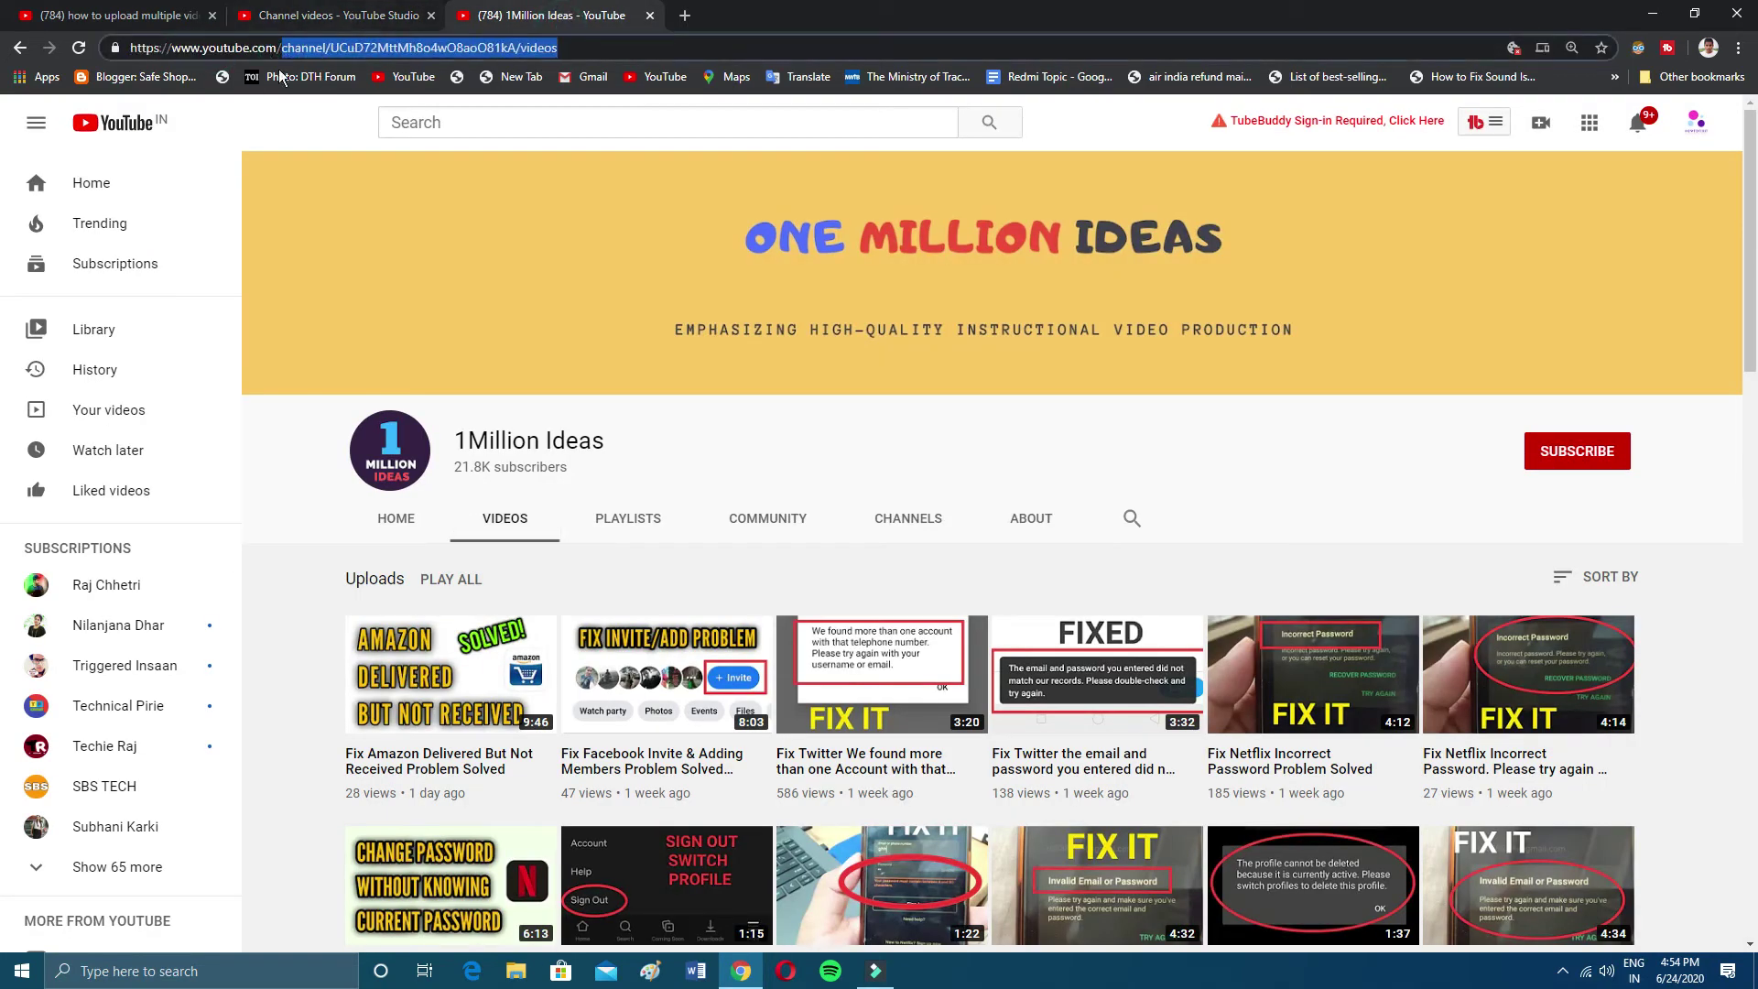
{"action": "left_click", "coordinate": [312, 19]}
{"action": "left_click", "coordinate": [535, 17]}
{"action": "left_click", "coordinate": [384, 16]}
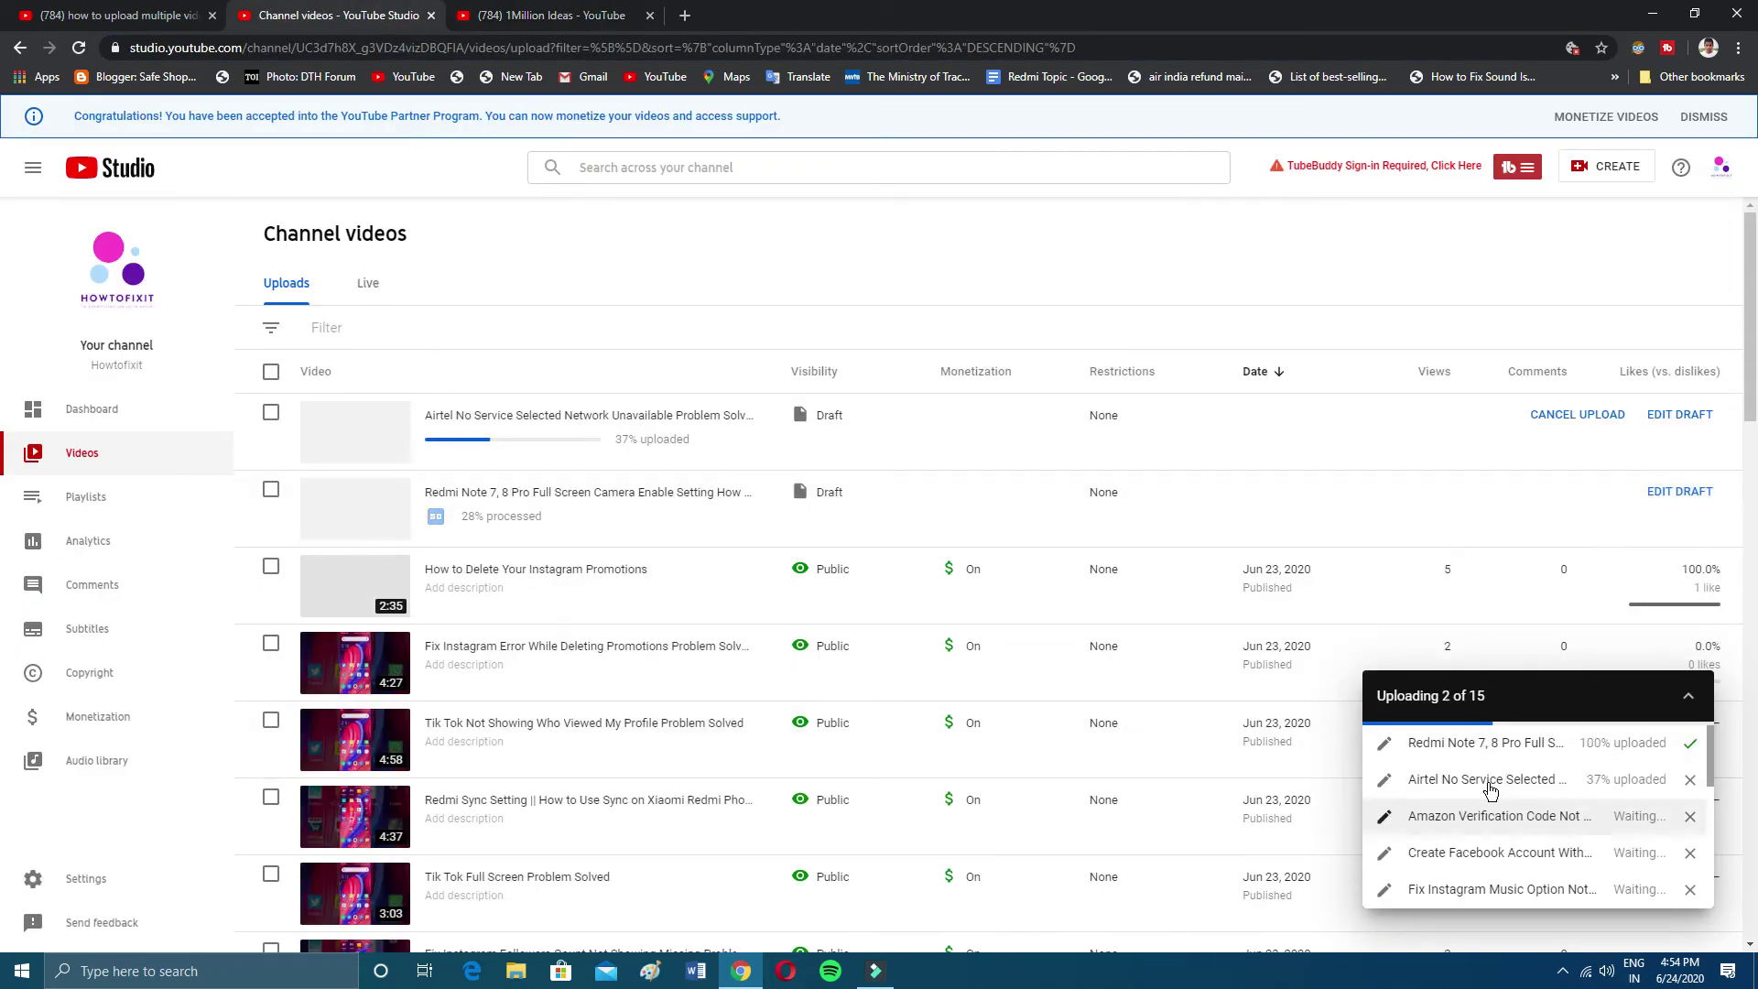
{"action": "scroll", "coordinate": [1495, 839], "scroll_direction": "down", "scroll_amount": 2}
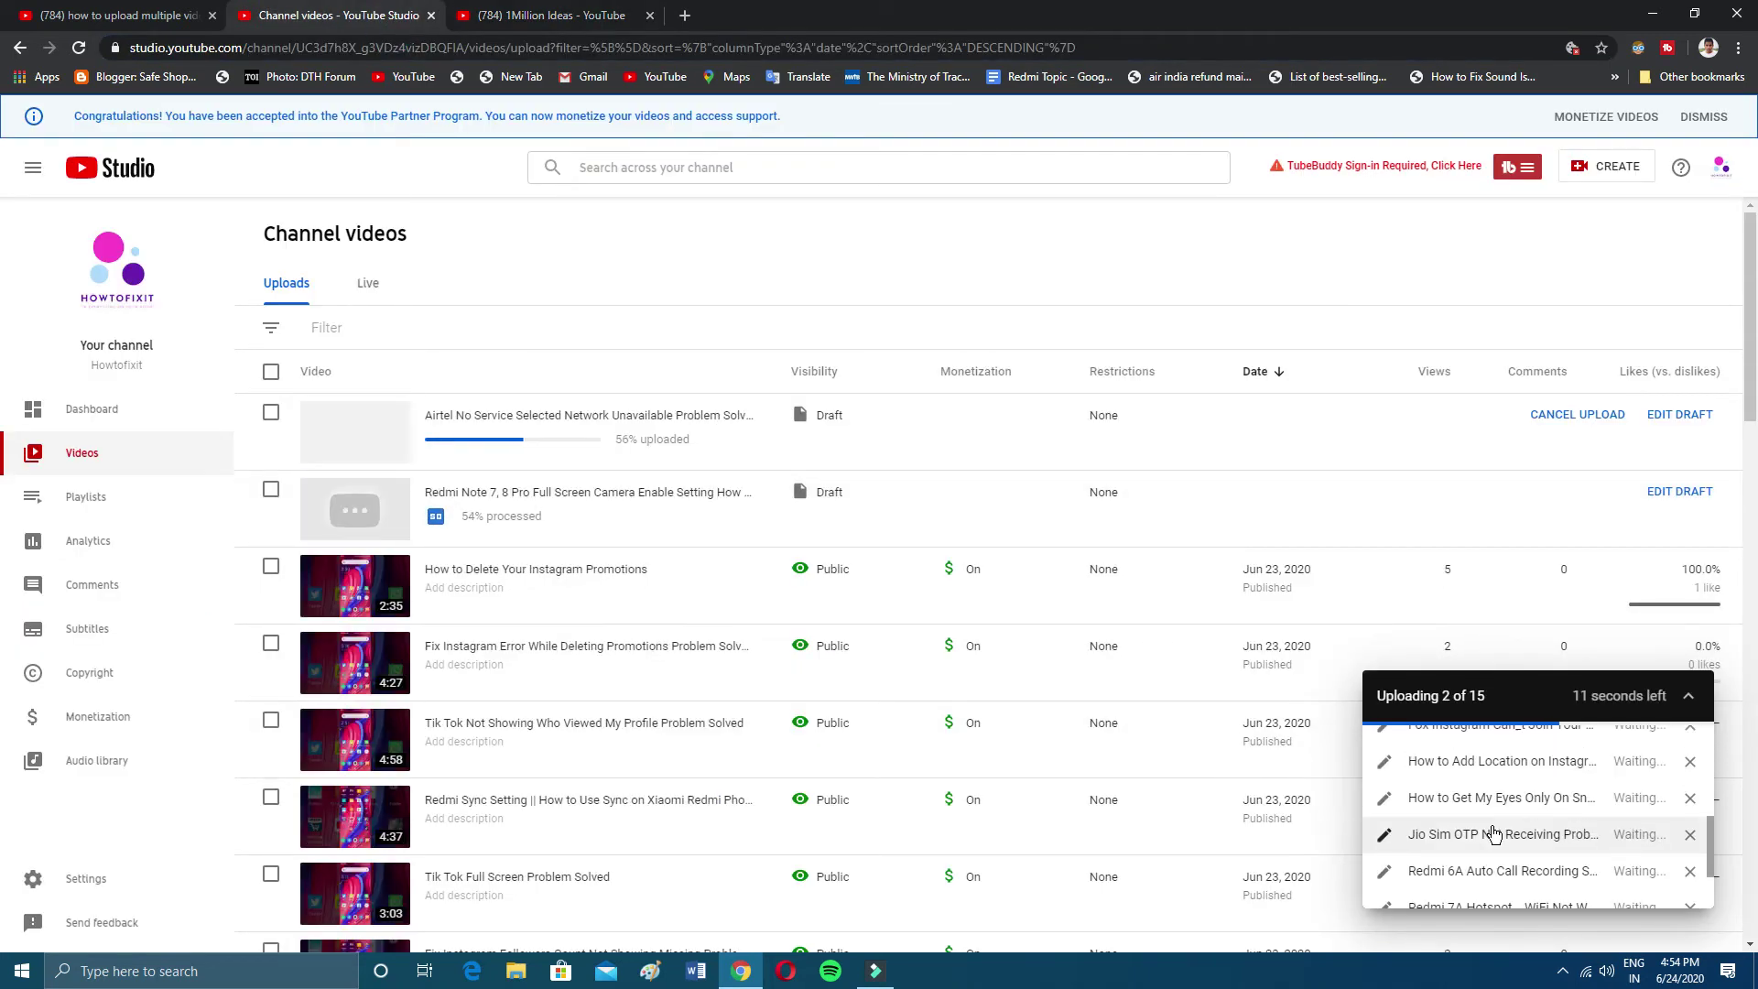
{"action": "scroll", "coordinate": [1495, 833], "scroll_direction": "up", "scroll_amount": 5}
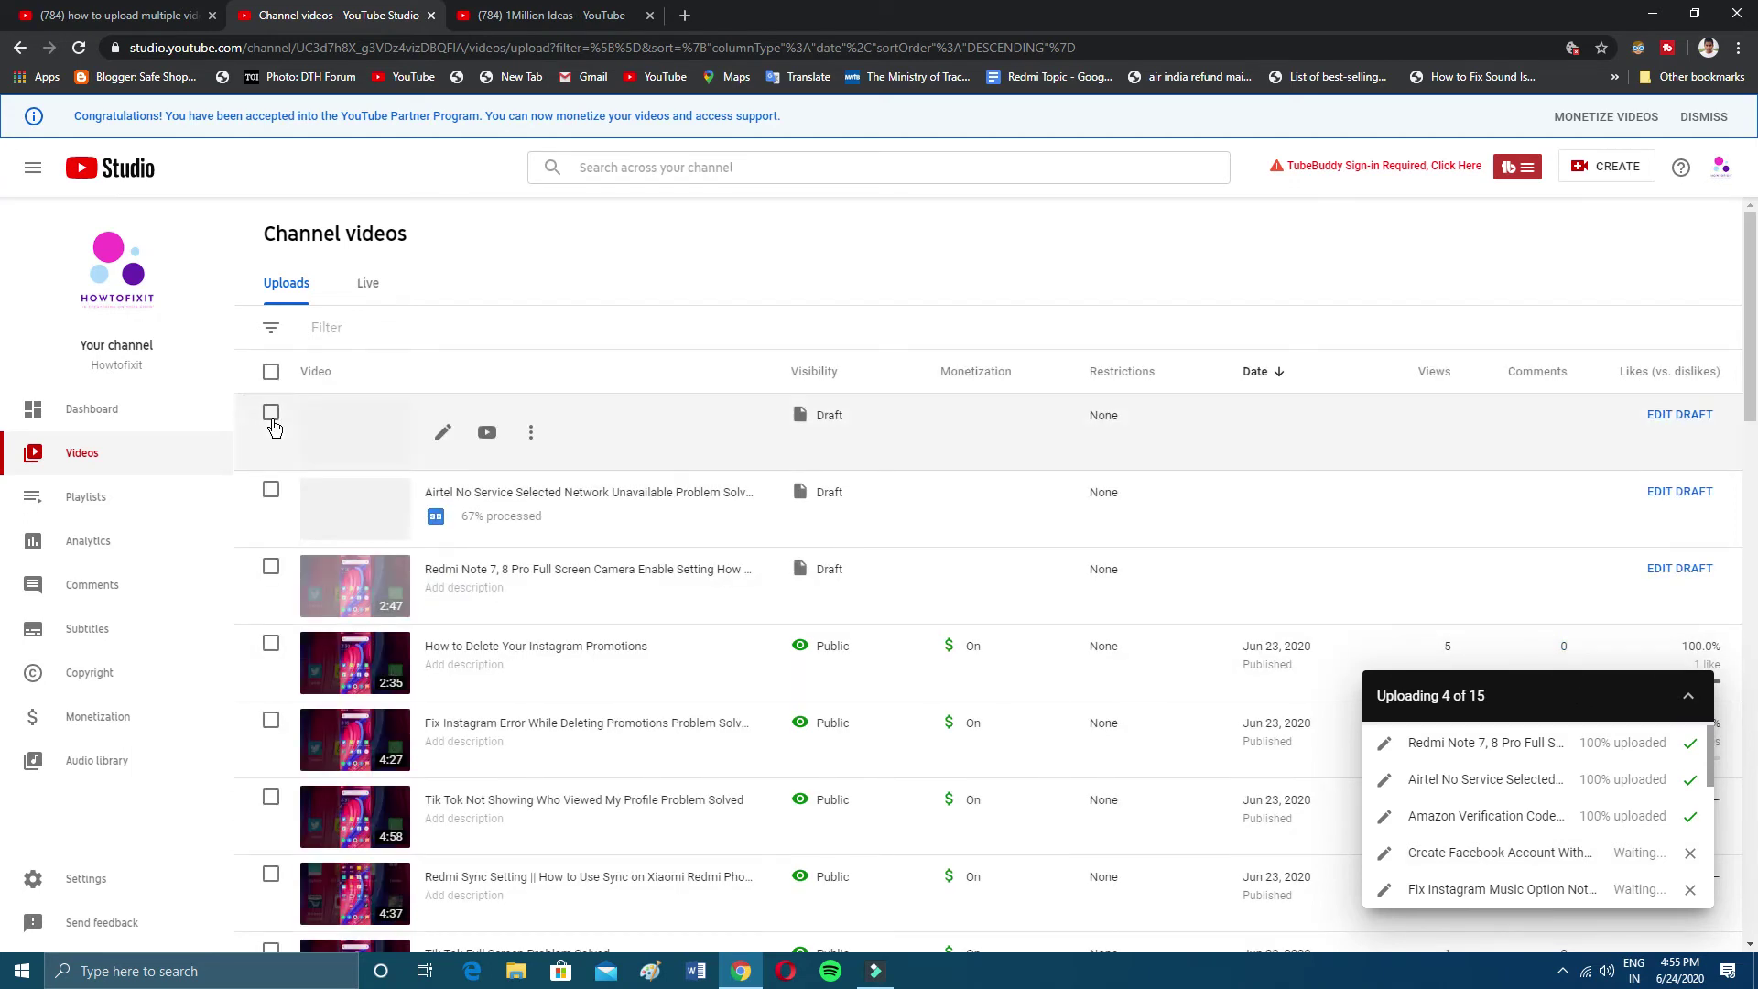
{"action": "left_click", "coordinate": [271, 417]}
{"action": "left_click", "coordinate": [271, 549]}
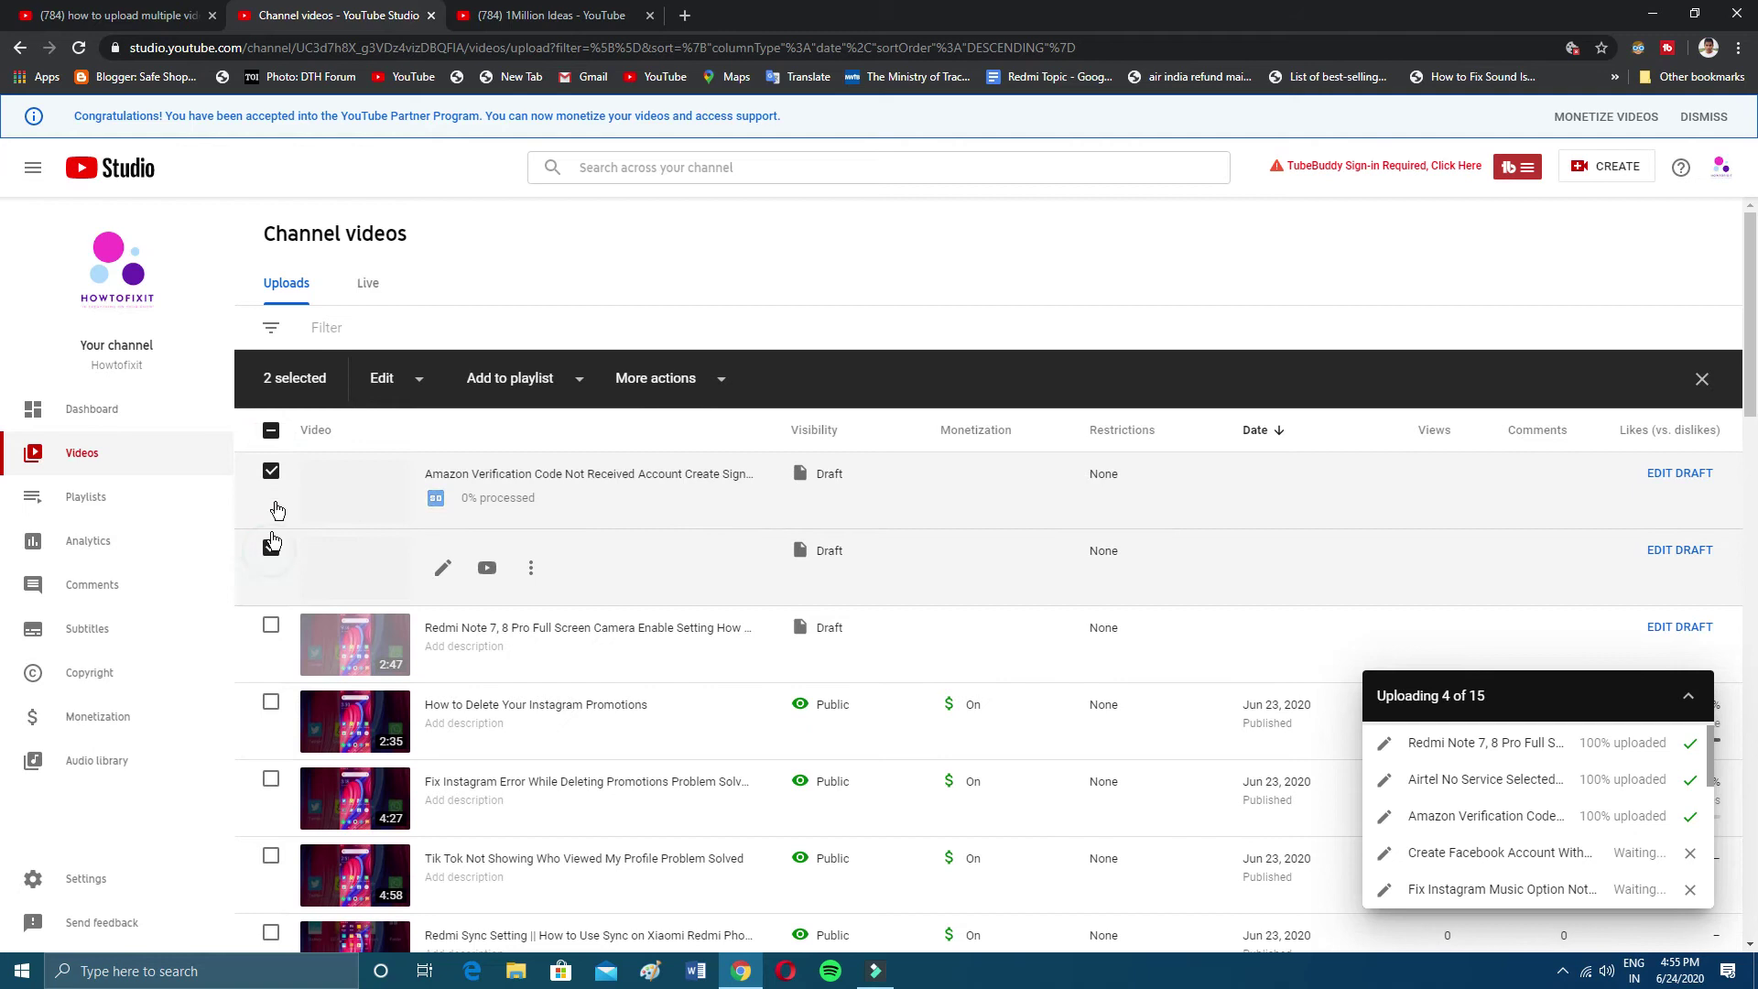
{"action": "left_click", "coordinate": [271, 624]}
{"action": "left_click", "coordinate": [271, 701]}
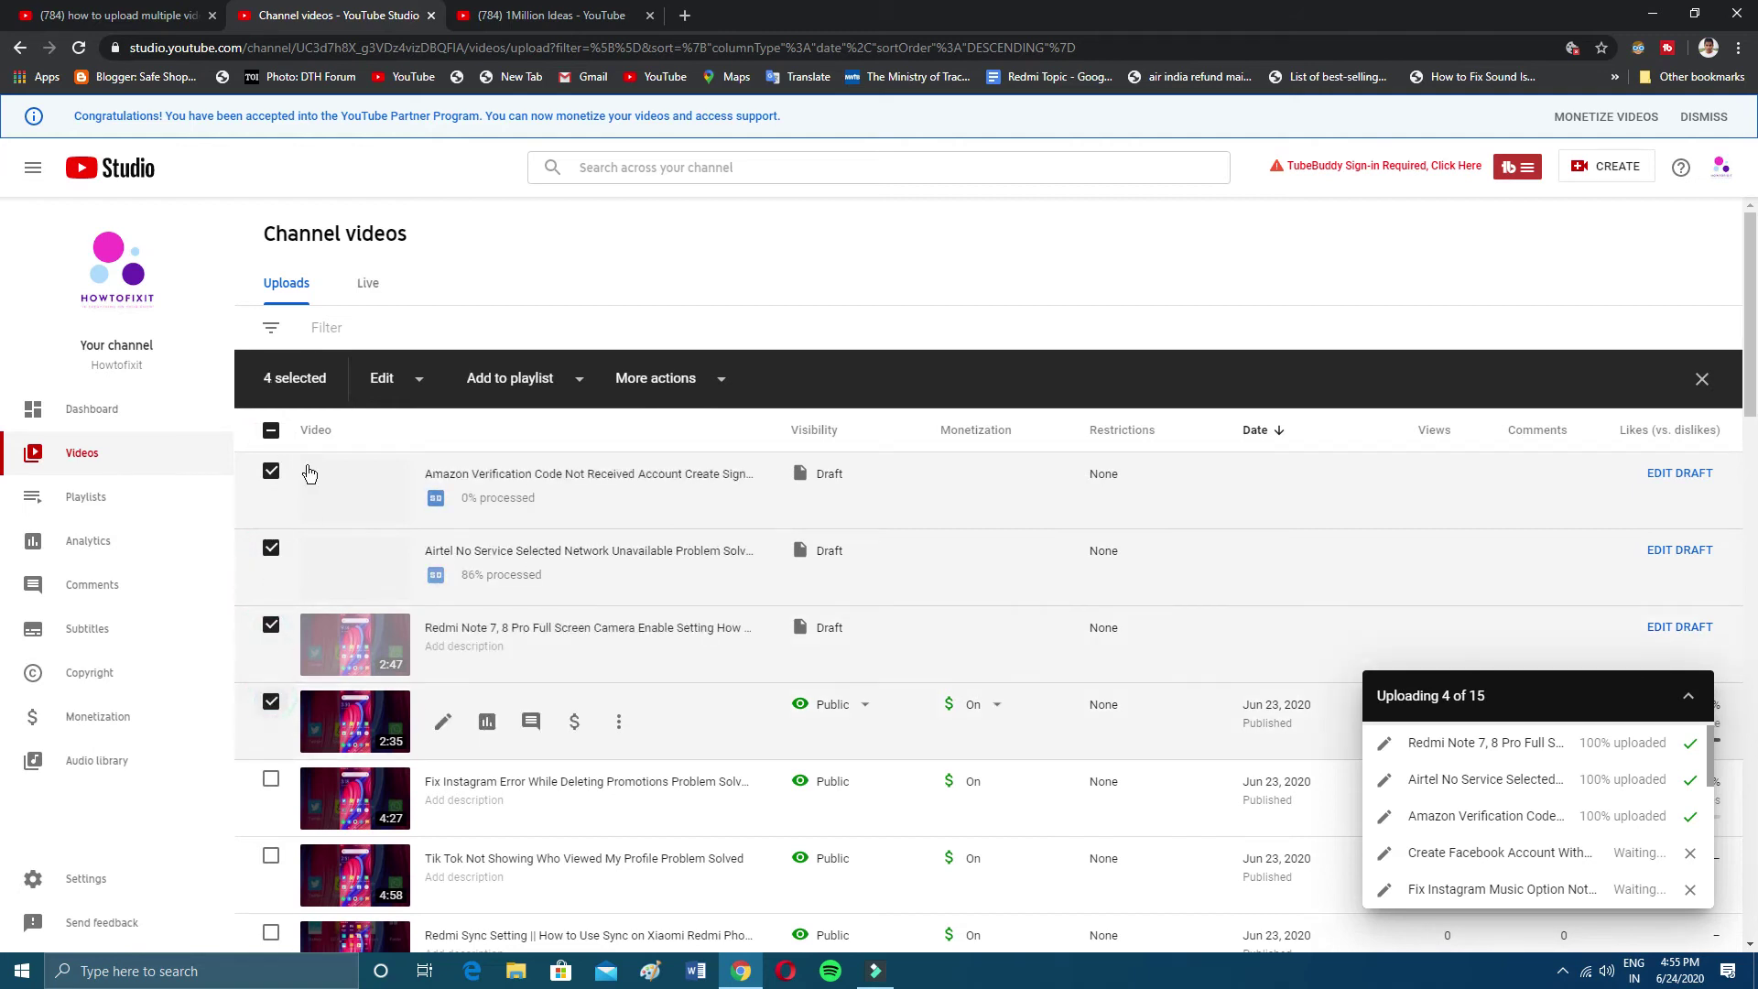
{"action": "left_click", "coordinate": [383, 378]}
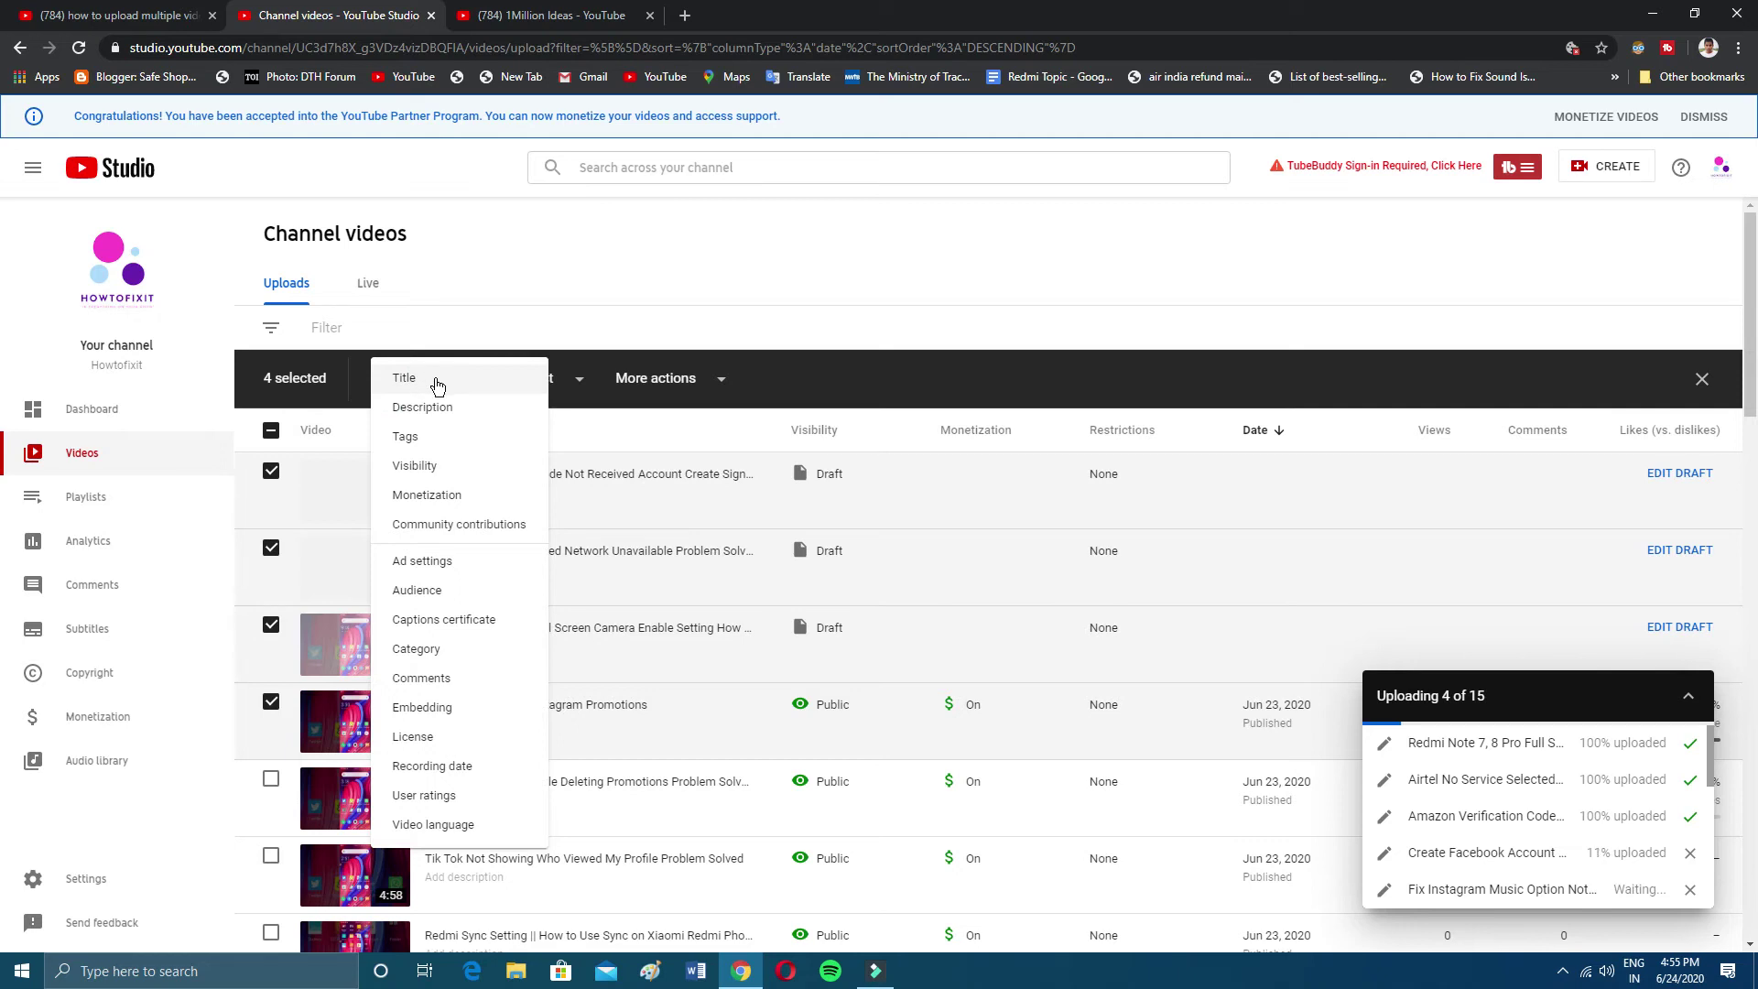
{"action": "left_click", "coordinate": [403, 379]}
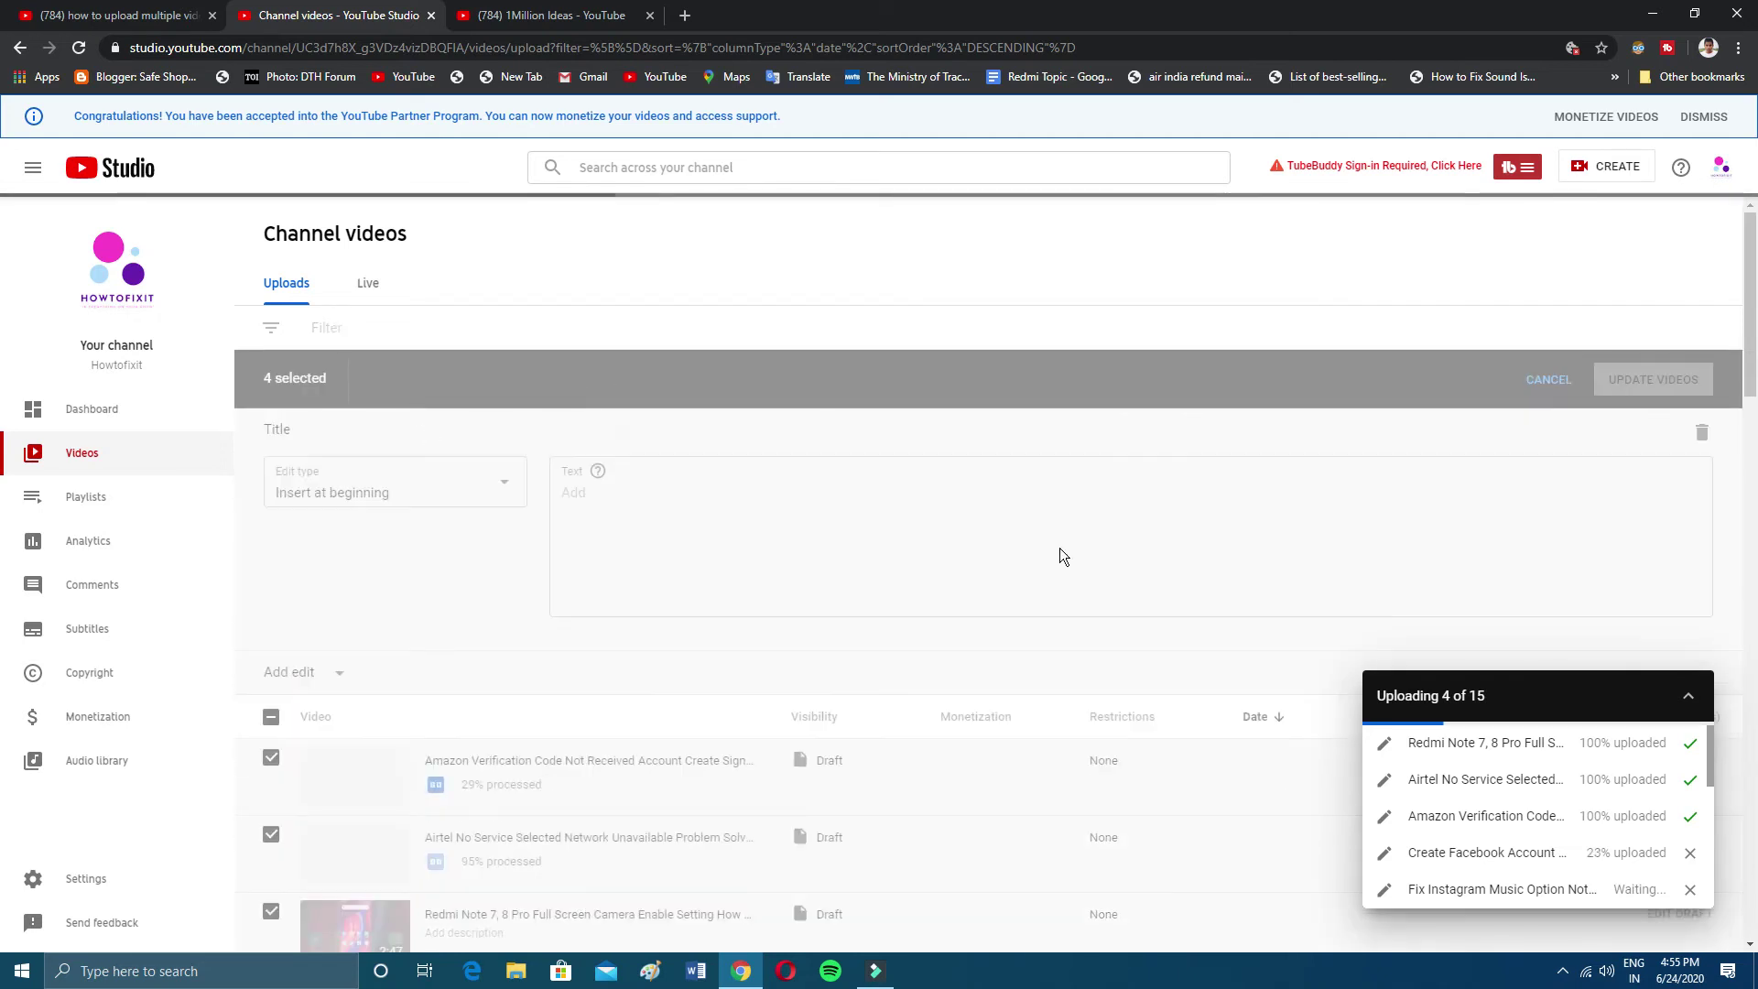
{"action": "left_click", "coordinate": [706, 577]}
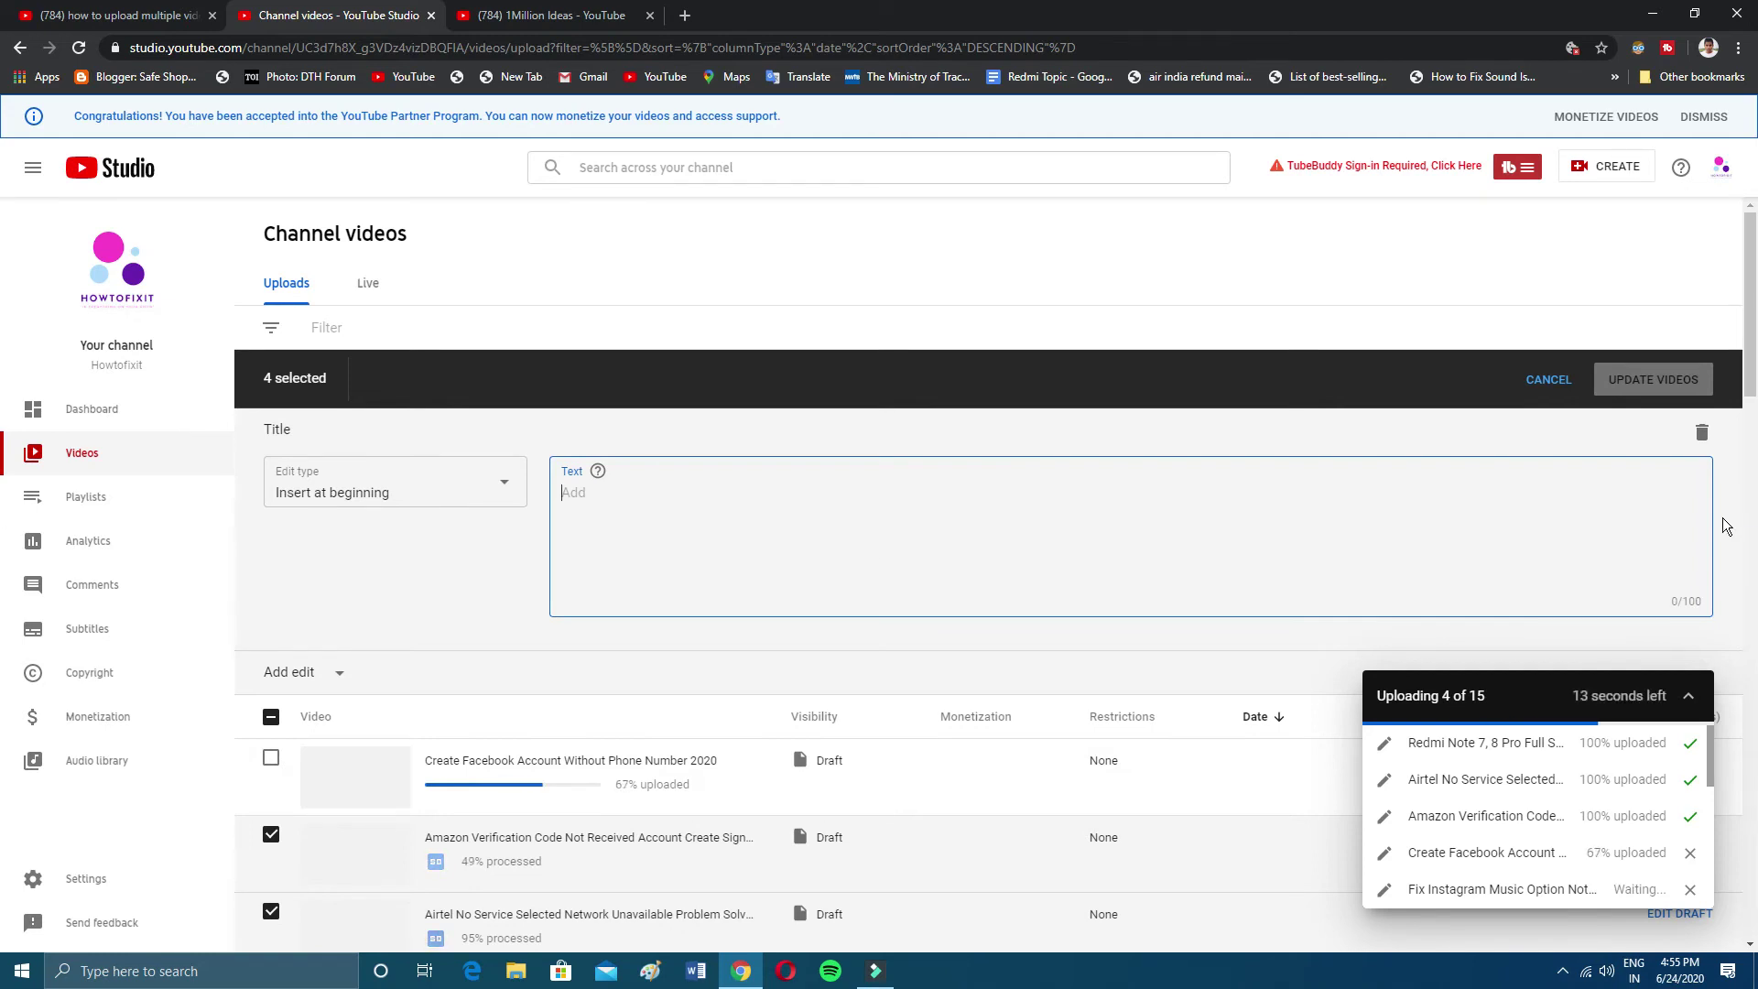
{"action": "left_click", "coordinate": [1538, 390]}
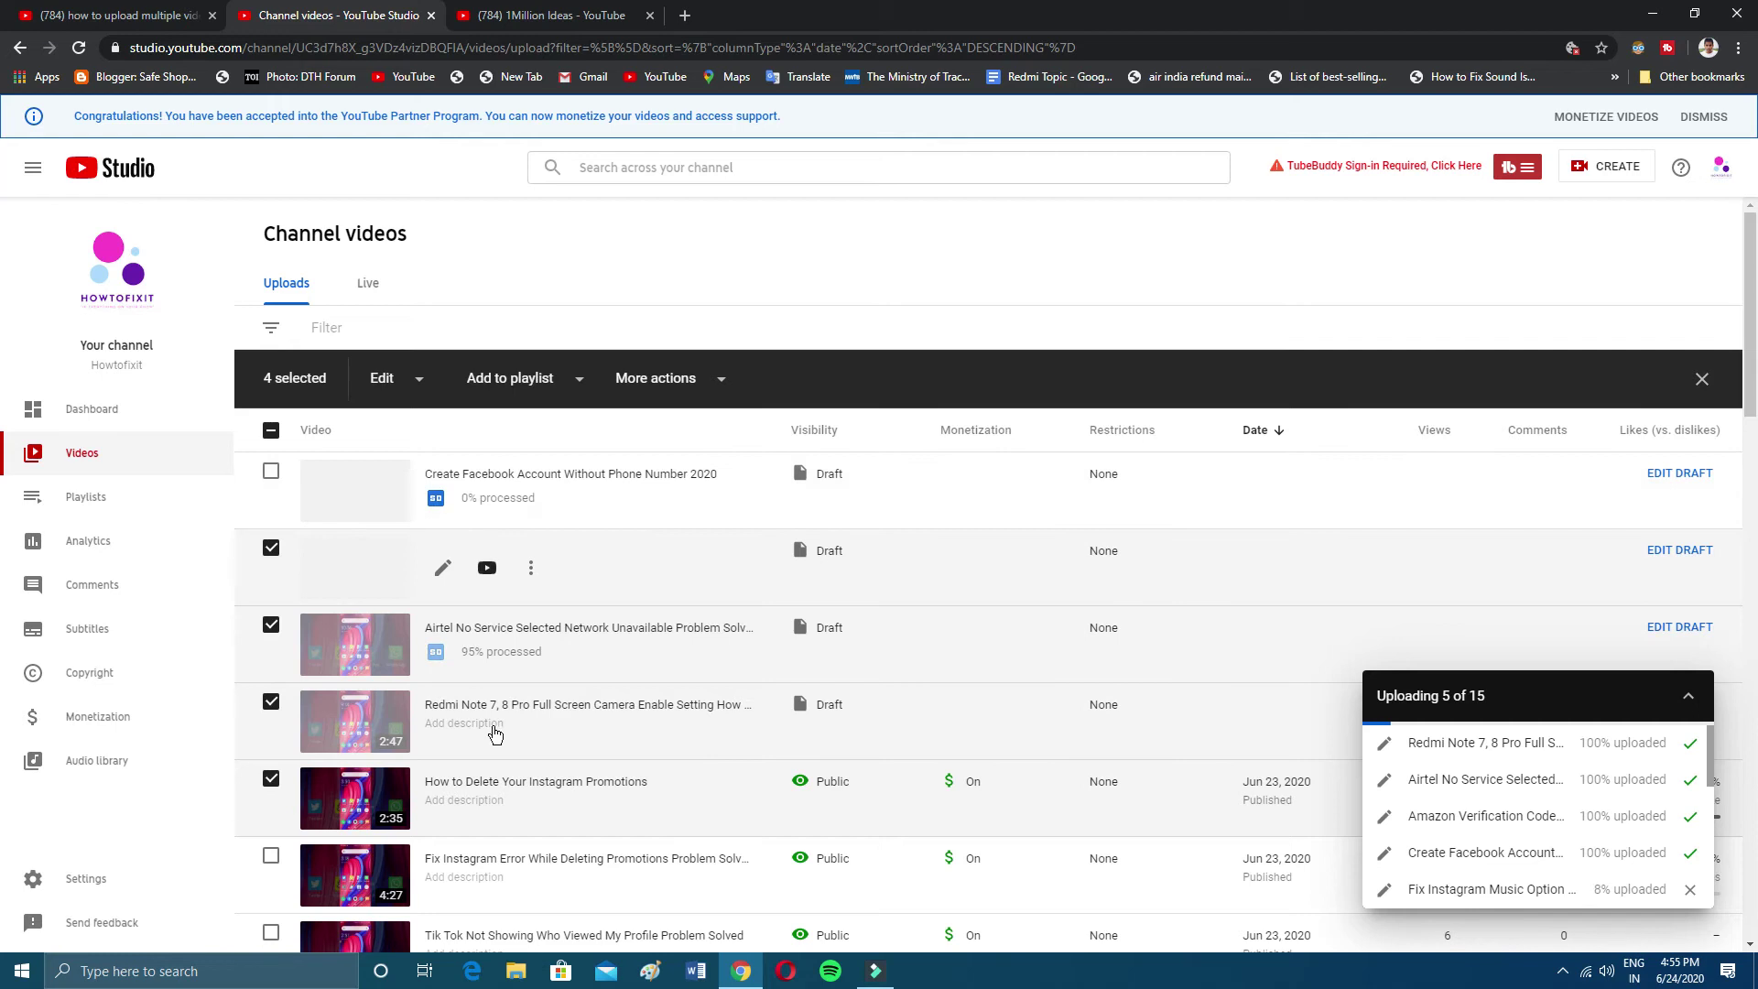
{"action": "left_click", "coordinate": [392, 379]}
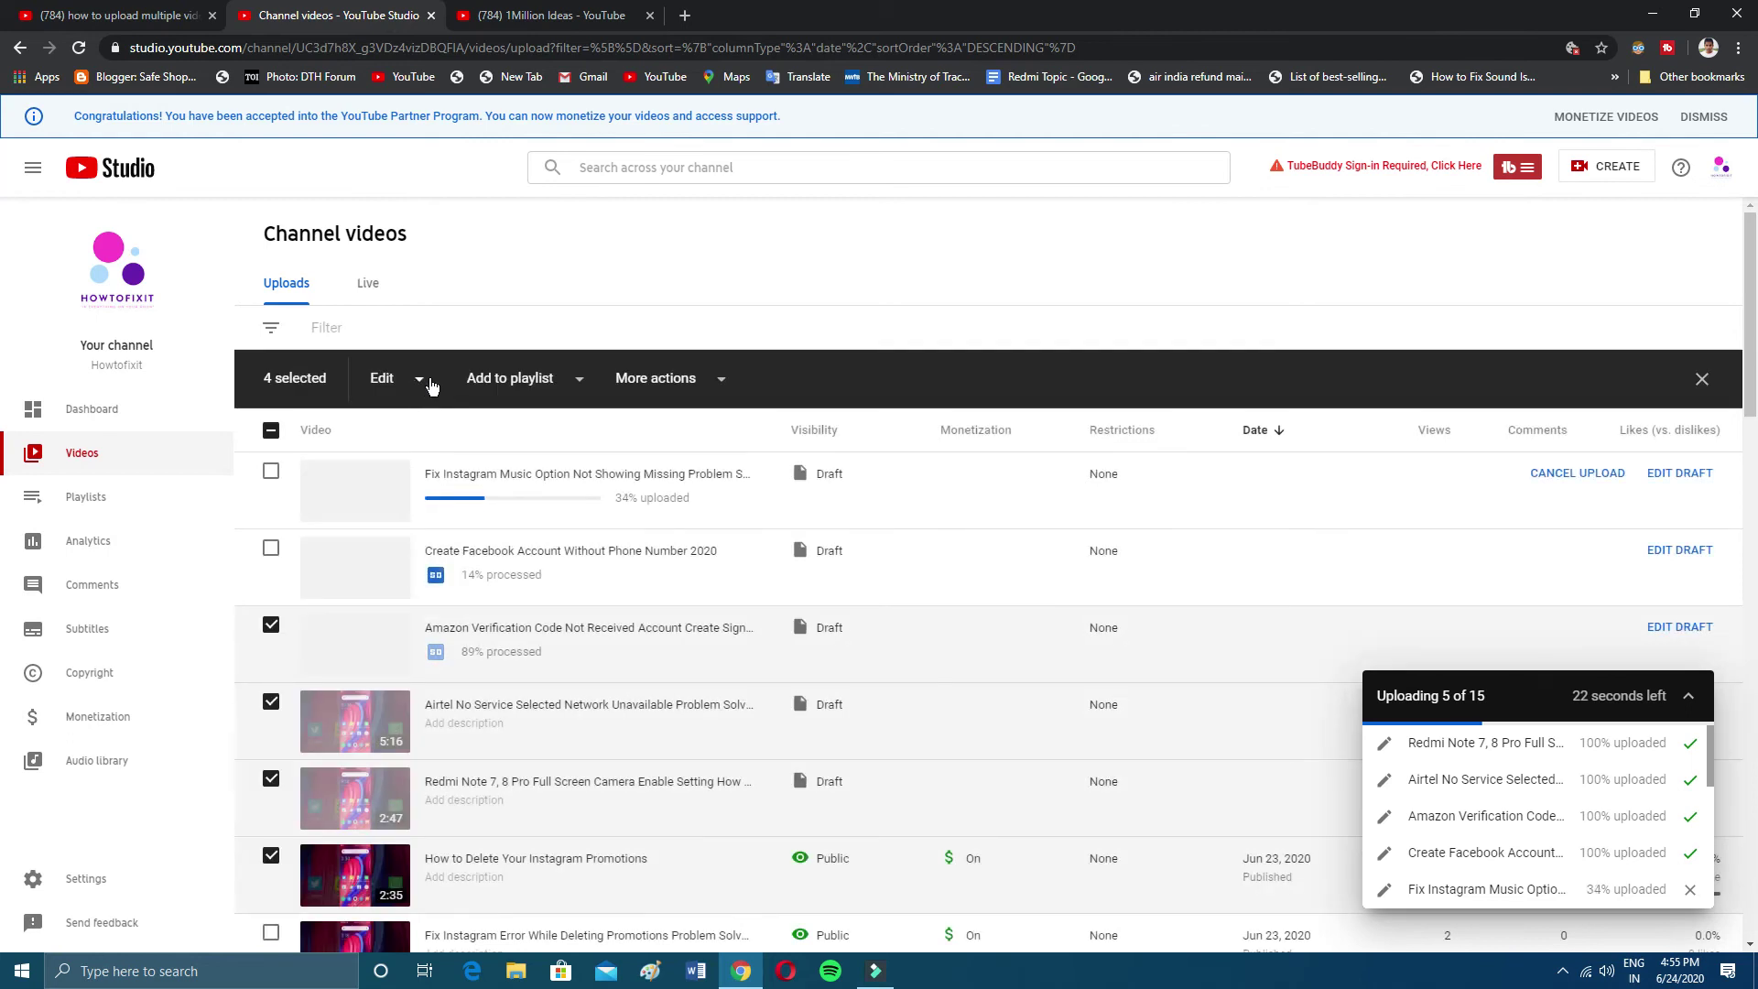
{"action": "left_click", "coordinate": [424, 386]}
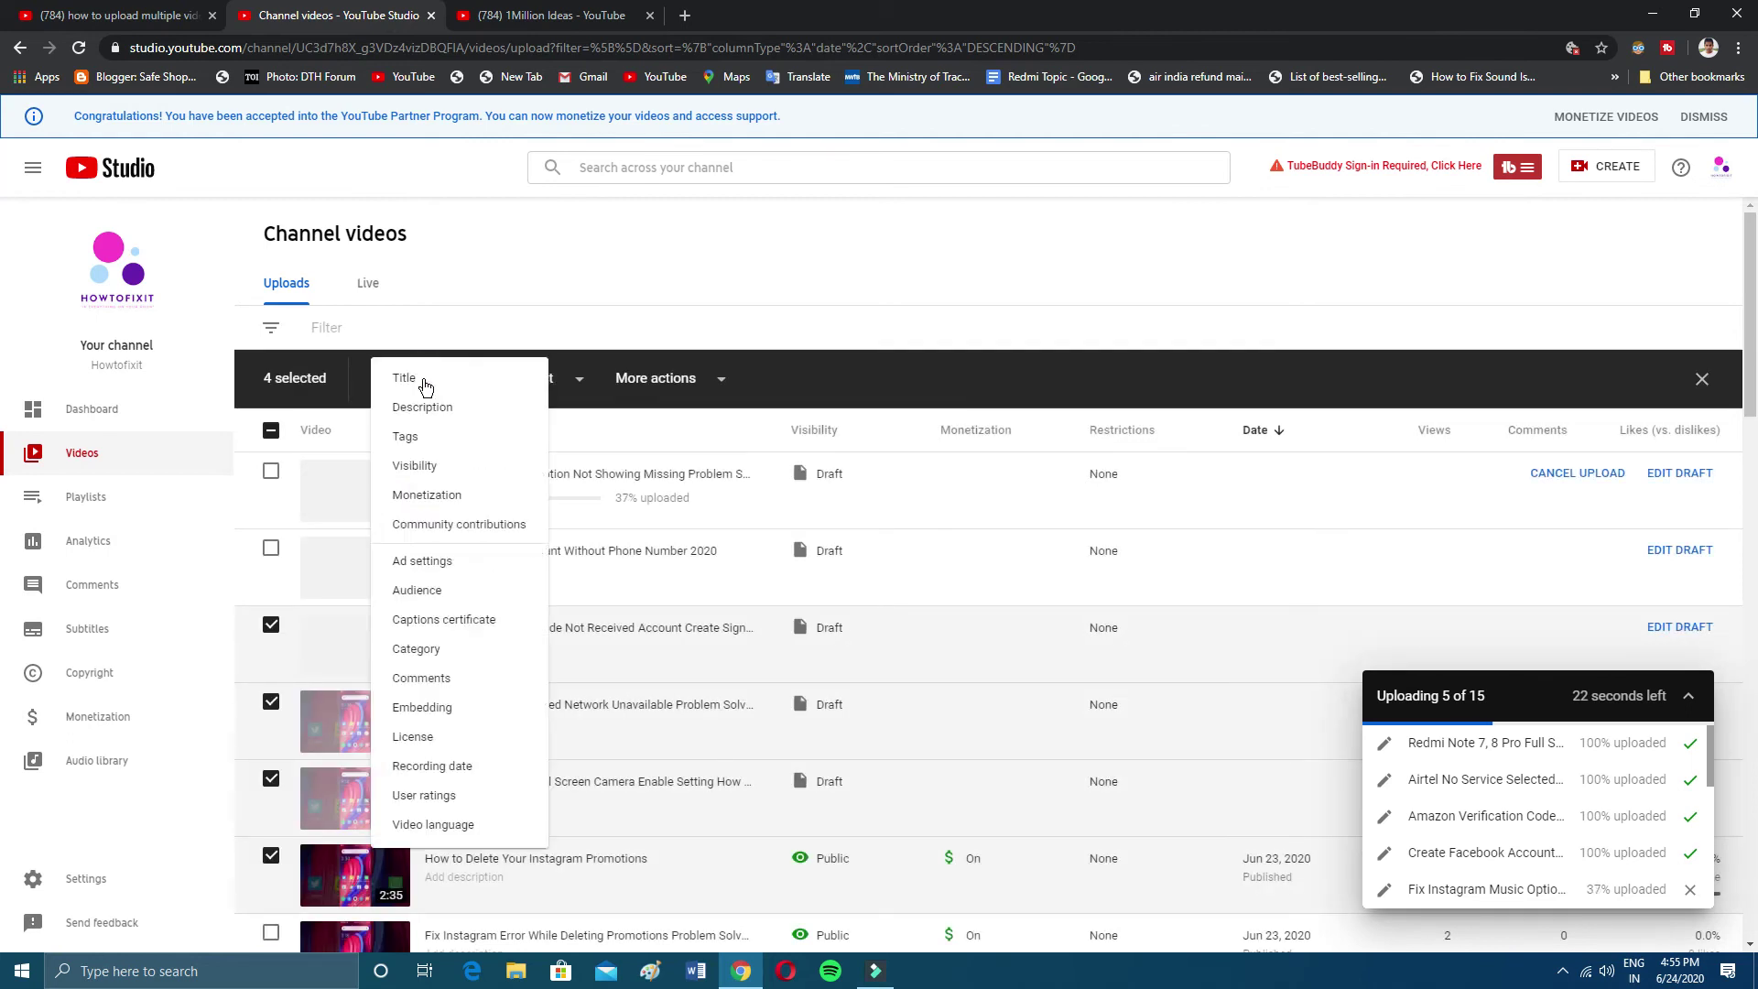
{"action": "left_click", "coordinate": [425, 495]}
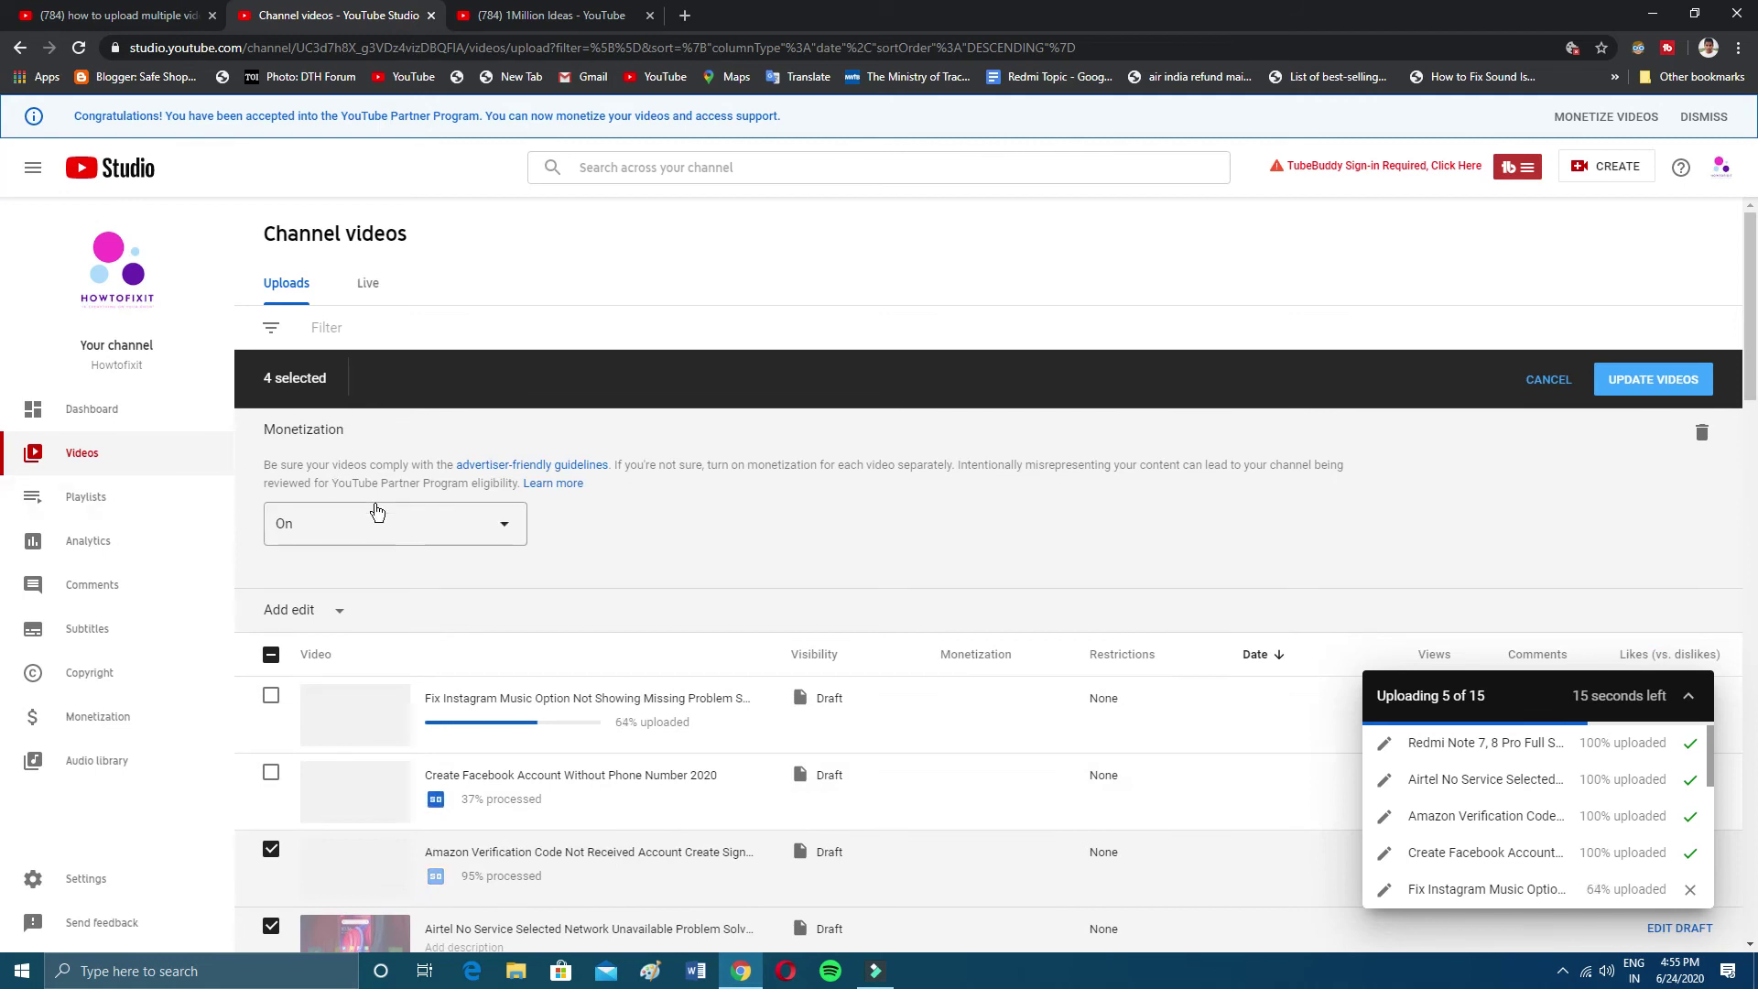
{"action": "left_click", "coordinate": [333, 514]}
{"action": "left_click", "coordinate": [314, 525]}
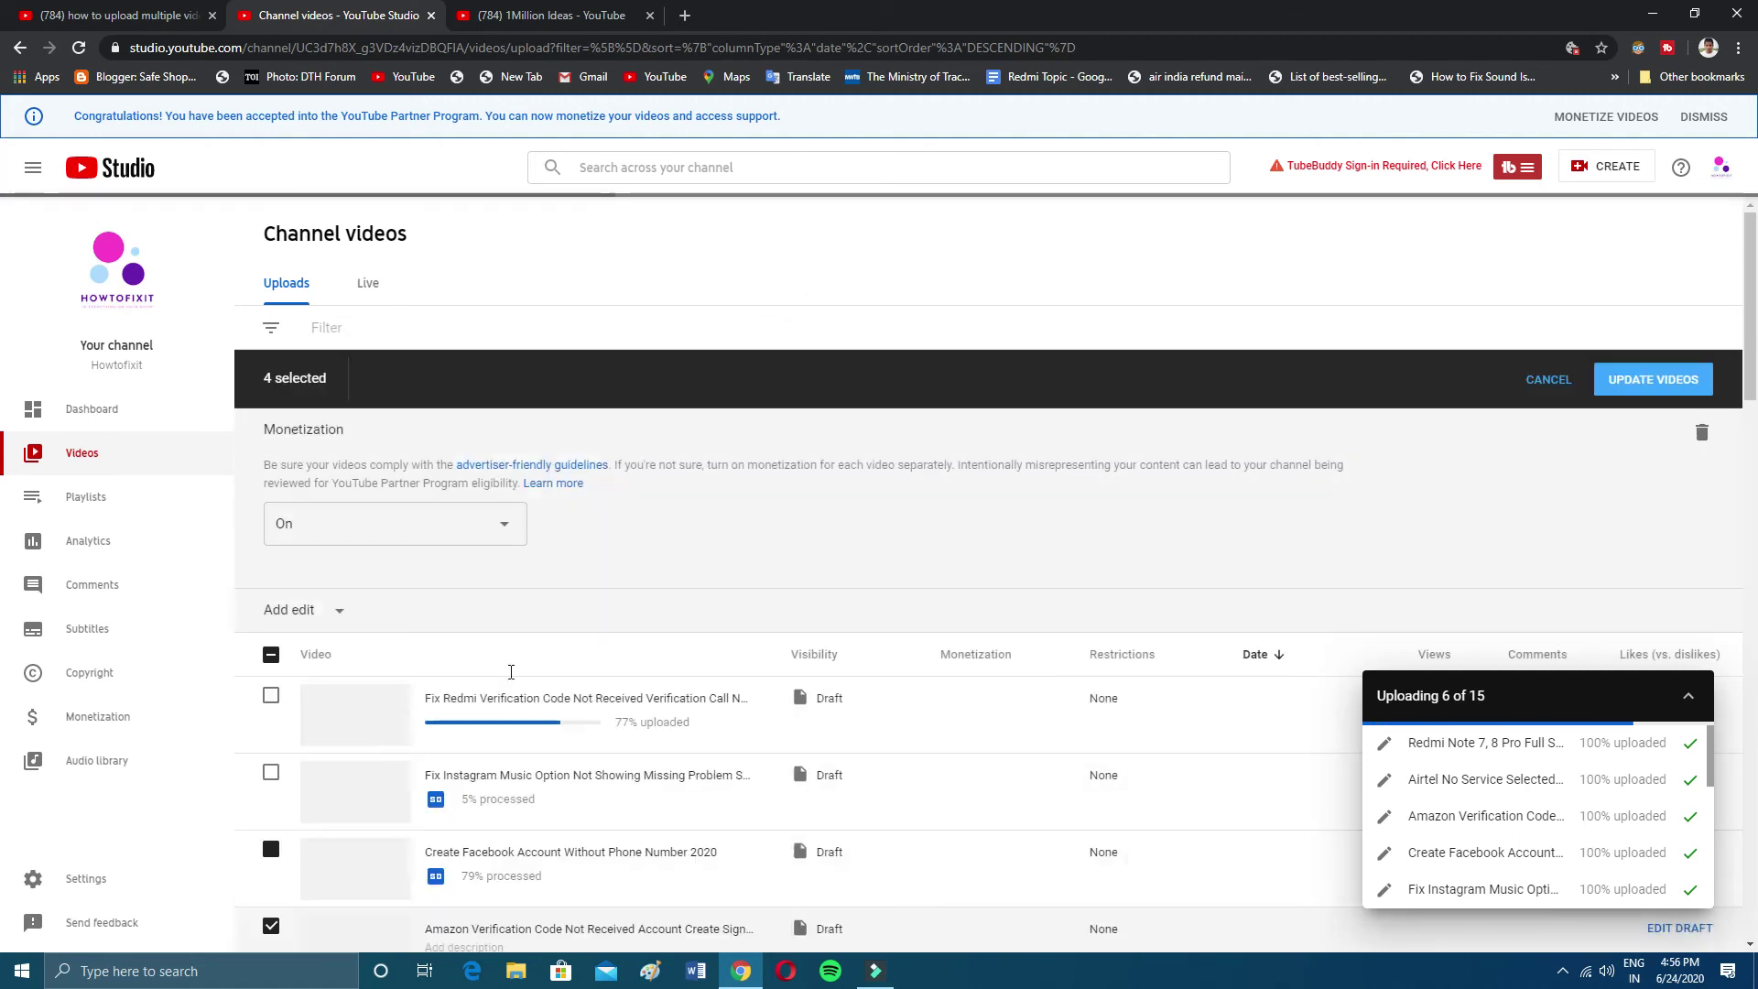
{"action": "left_click", "coordinate": [1548, 379]}
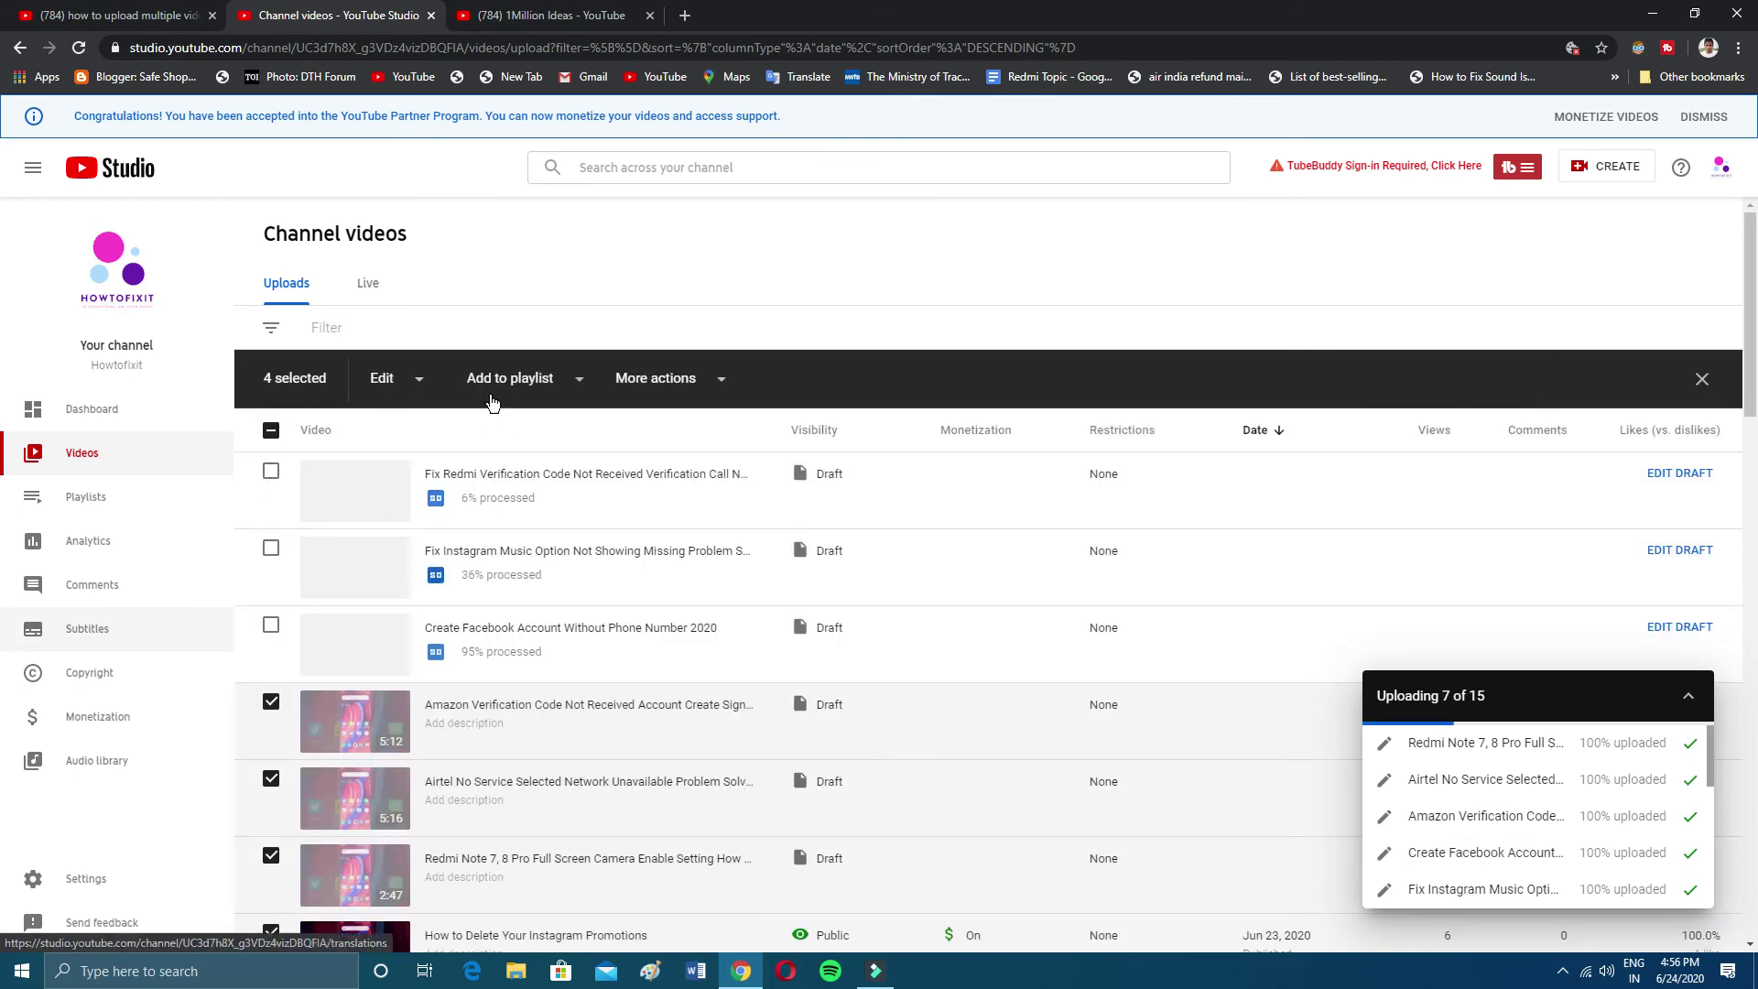
{"action": "left_click", "coordinate": [421, 380]}
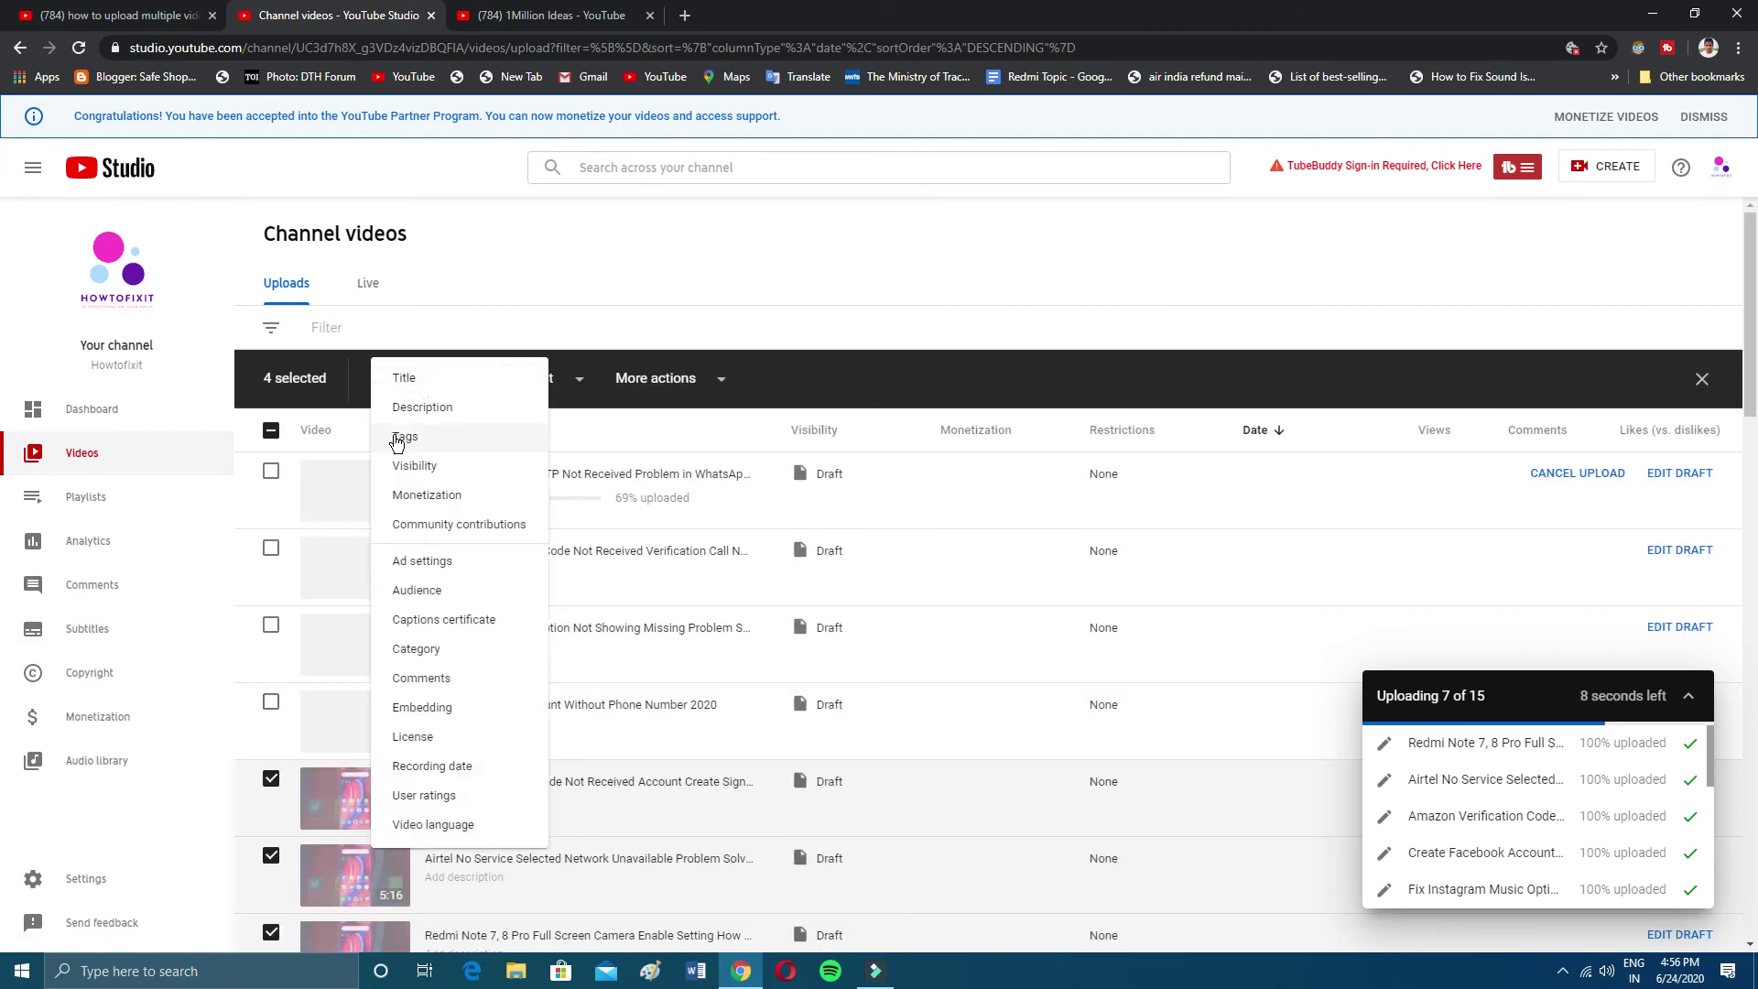
{"action": "left_click", "coordinate": [463, 469]}
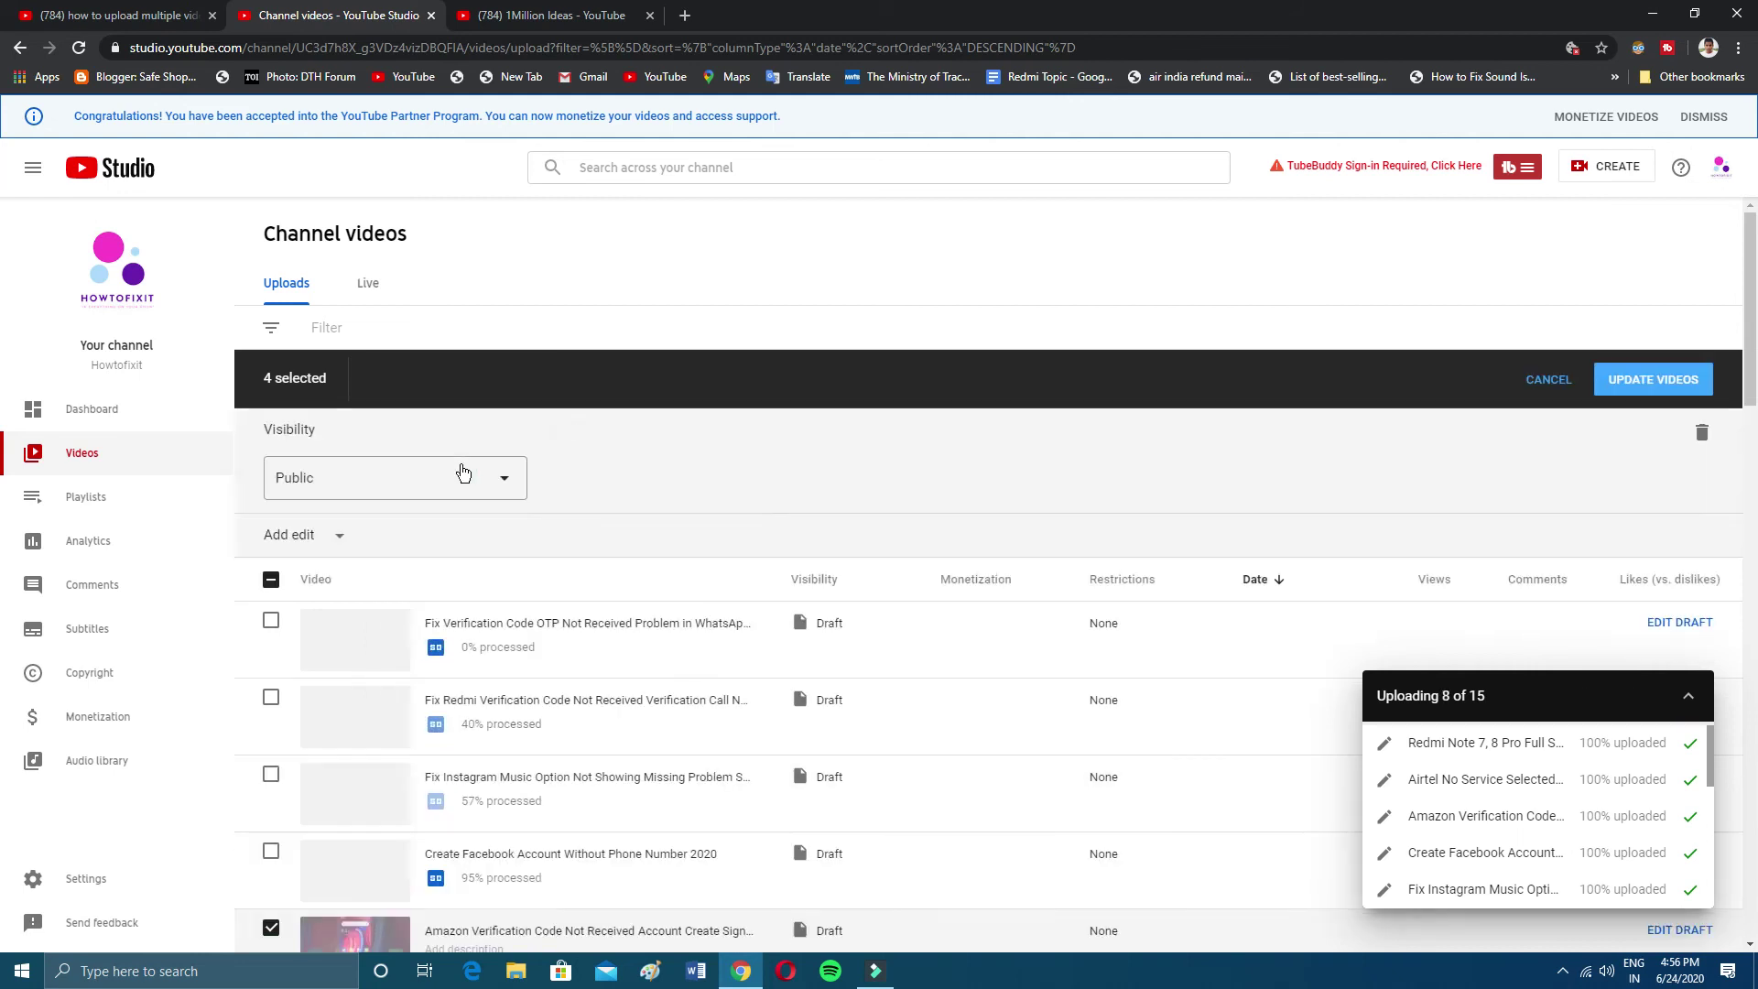
{"action": "left_click", "coordinate": [366, 490]}
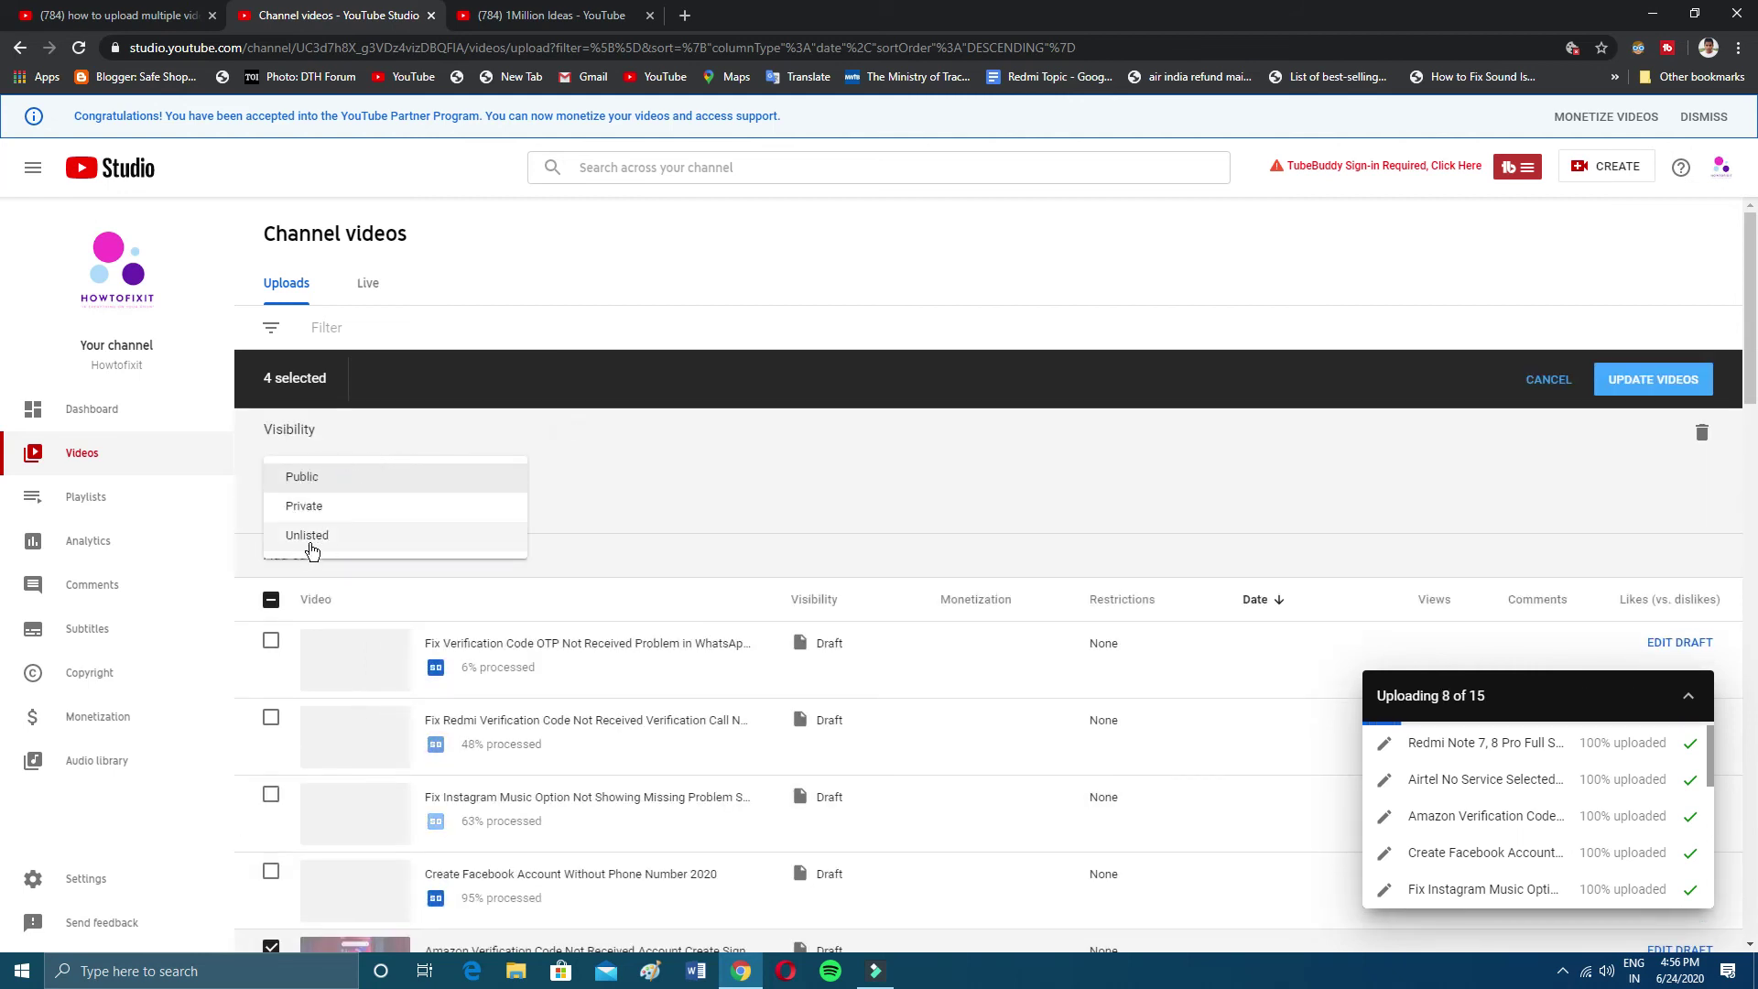
{"action": "left_click", "coordinate": [375, 477]}
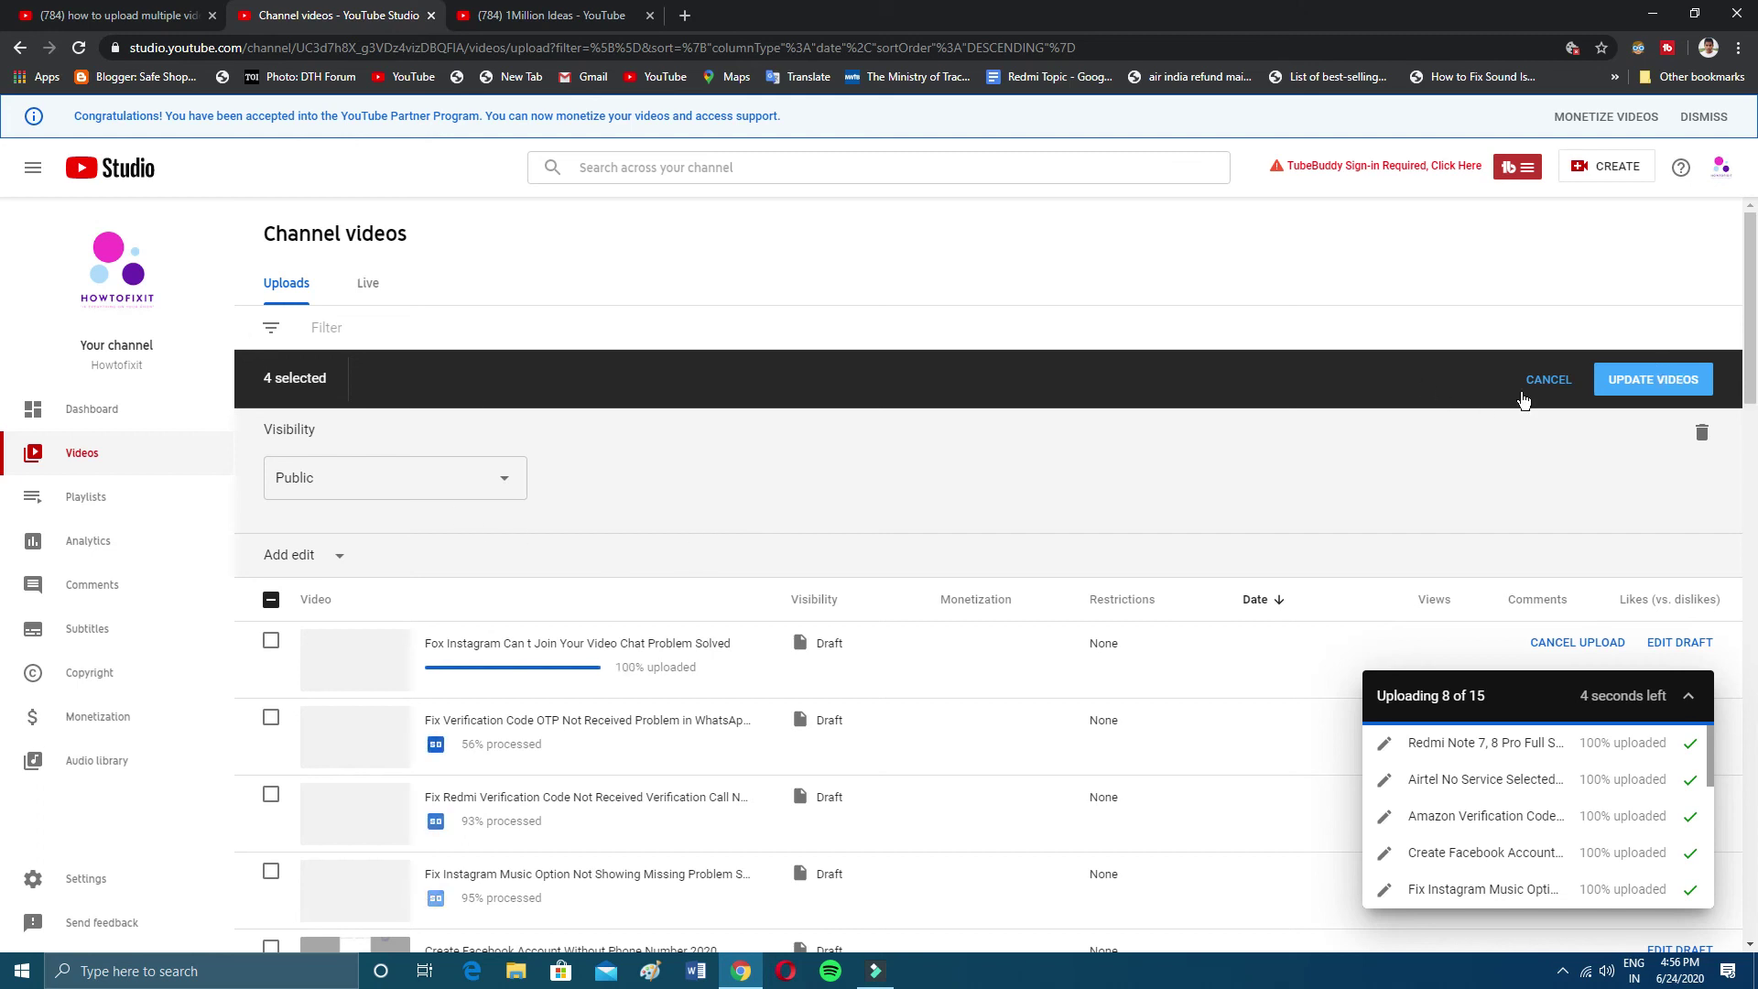
{"action": "left_click", "coordinate": [1547, 381]}
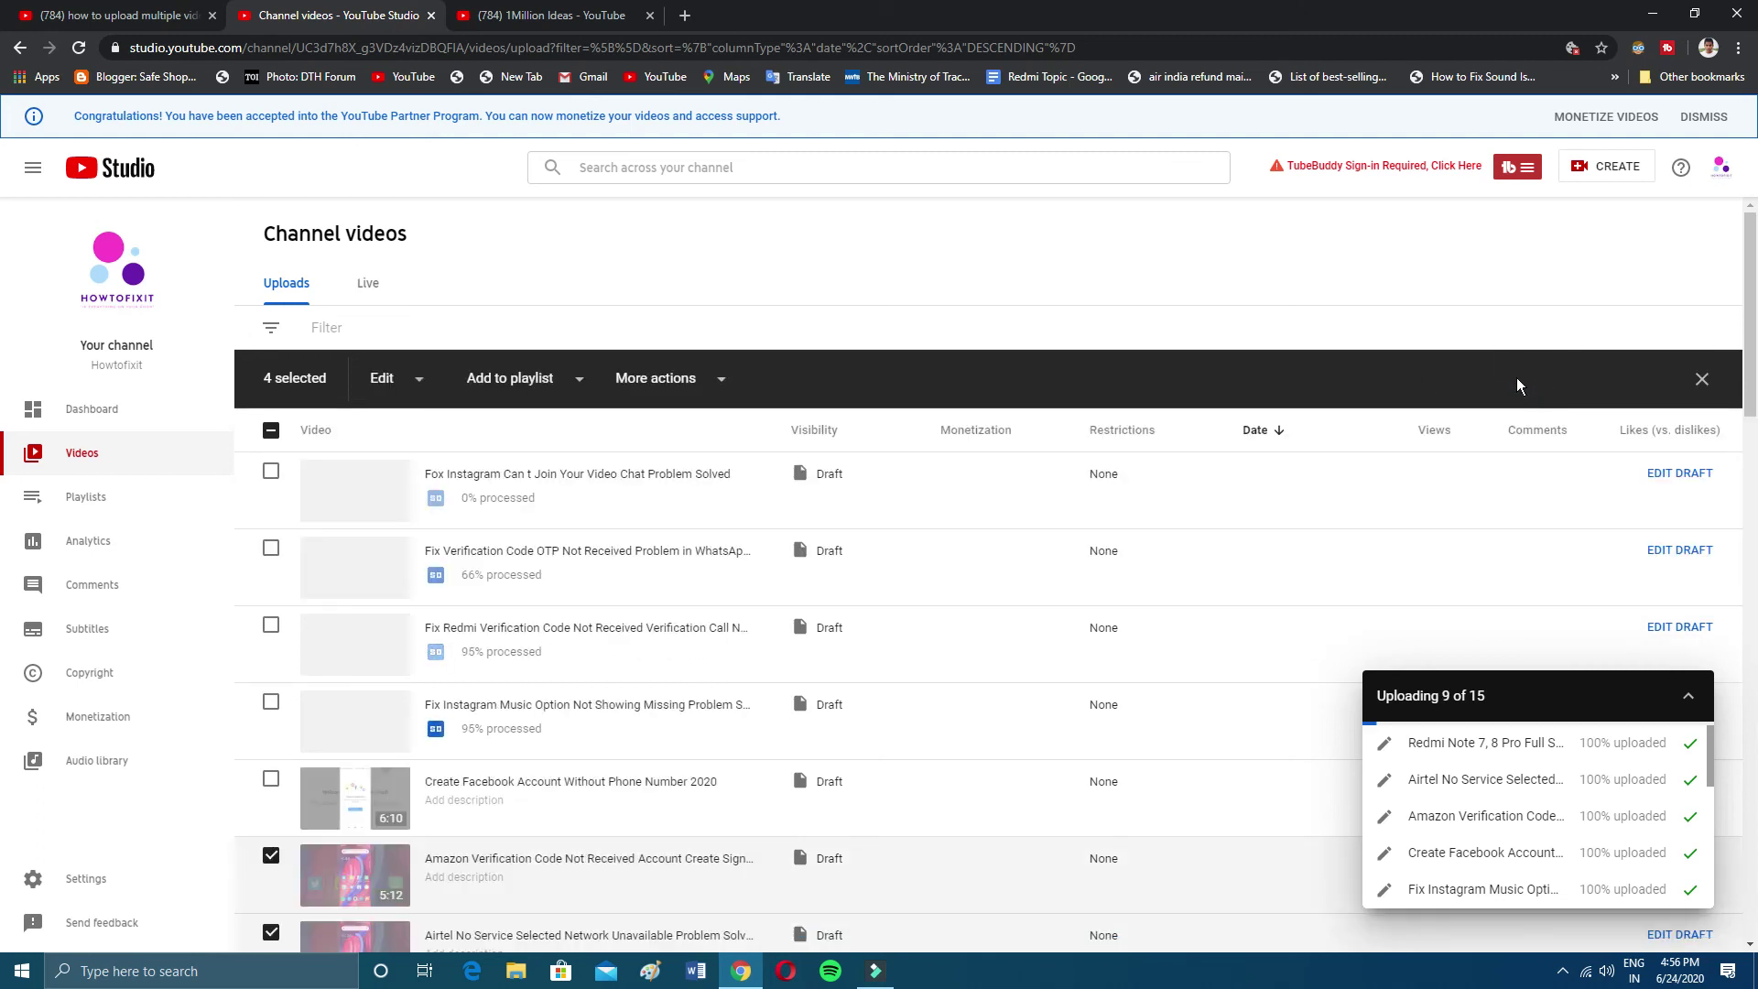
{"action": "left_click", "coordinate": [416, 380]}
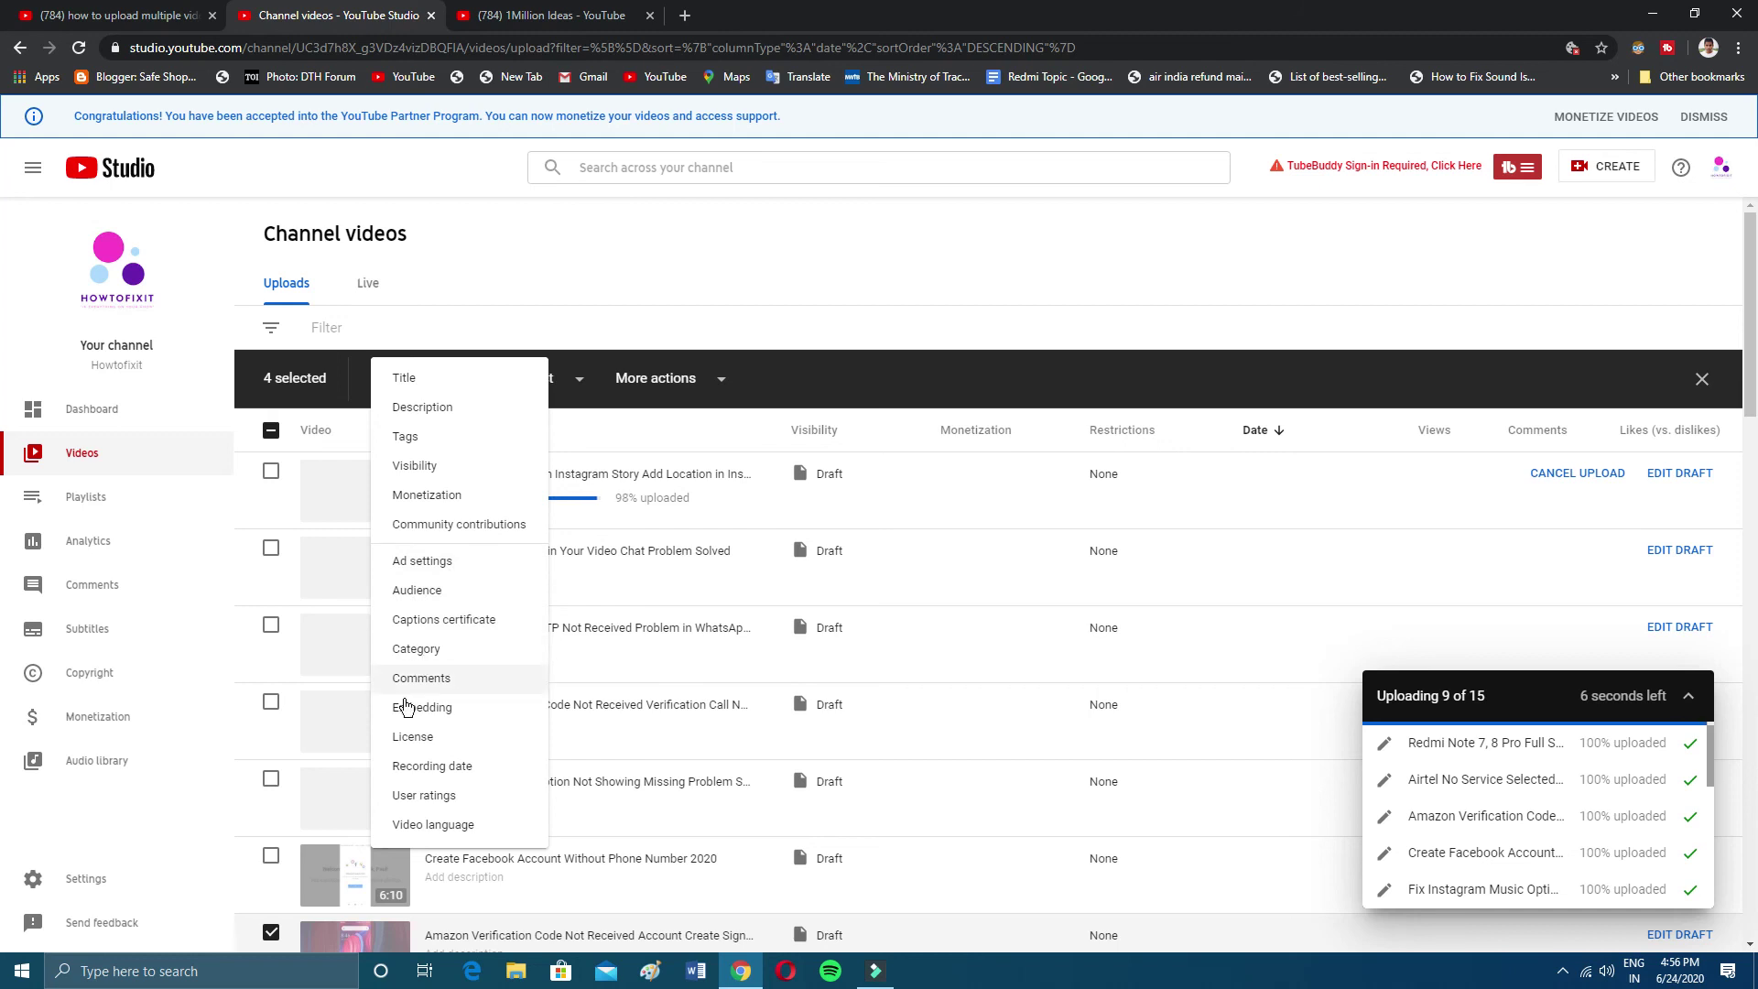
{"action": "left_click", "coordinate": [446, 568]}
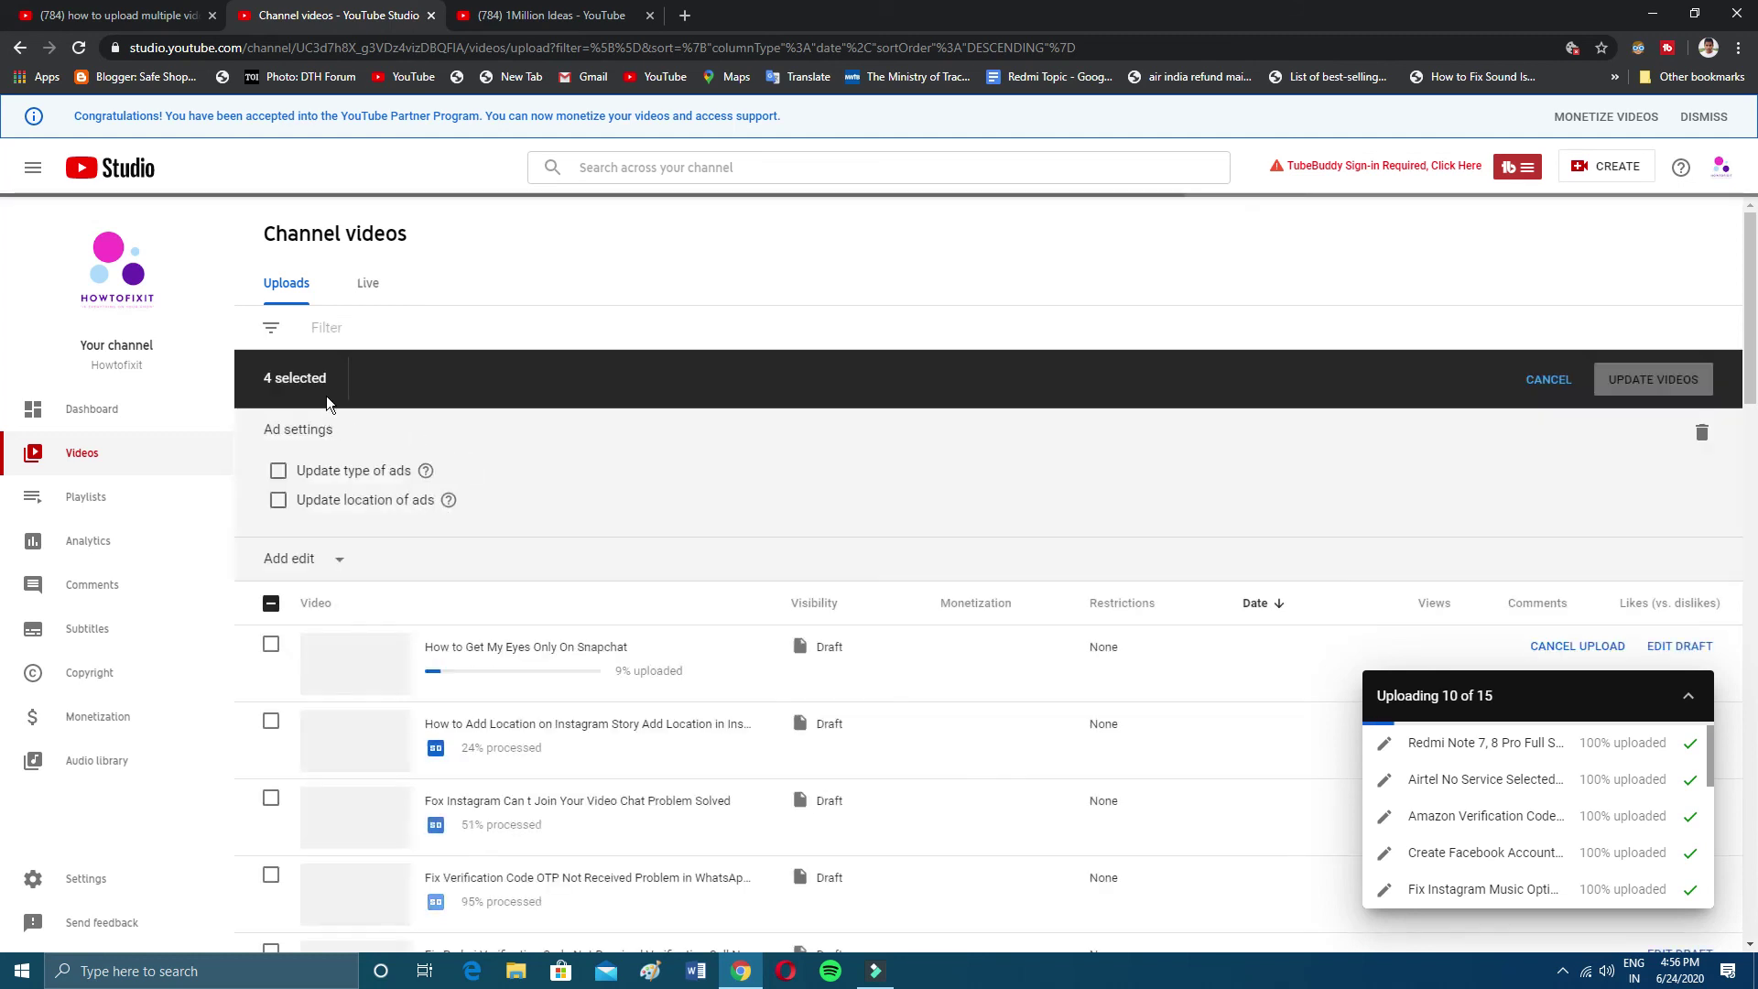
{"action": "left_click", "coordinate": [1549, 380]}
{"action": "left_click", "coordinate": [417, 380]}
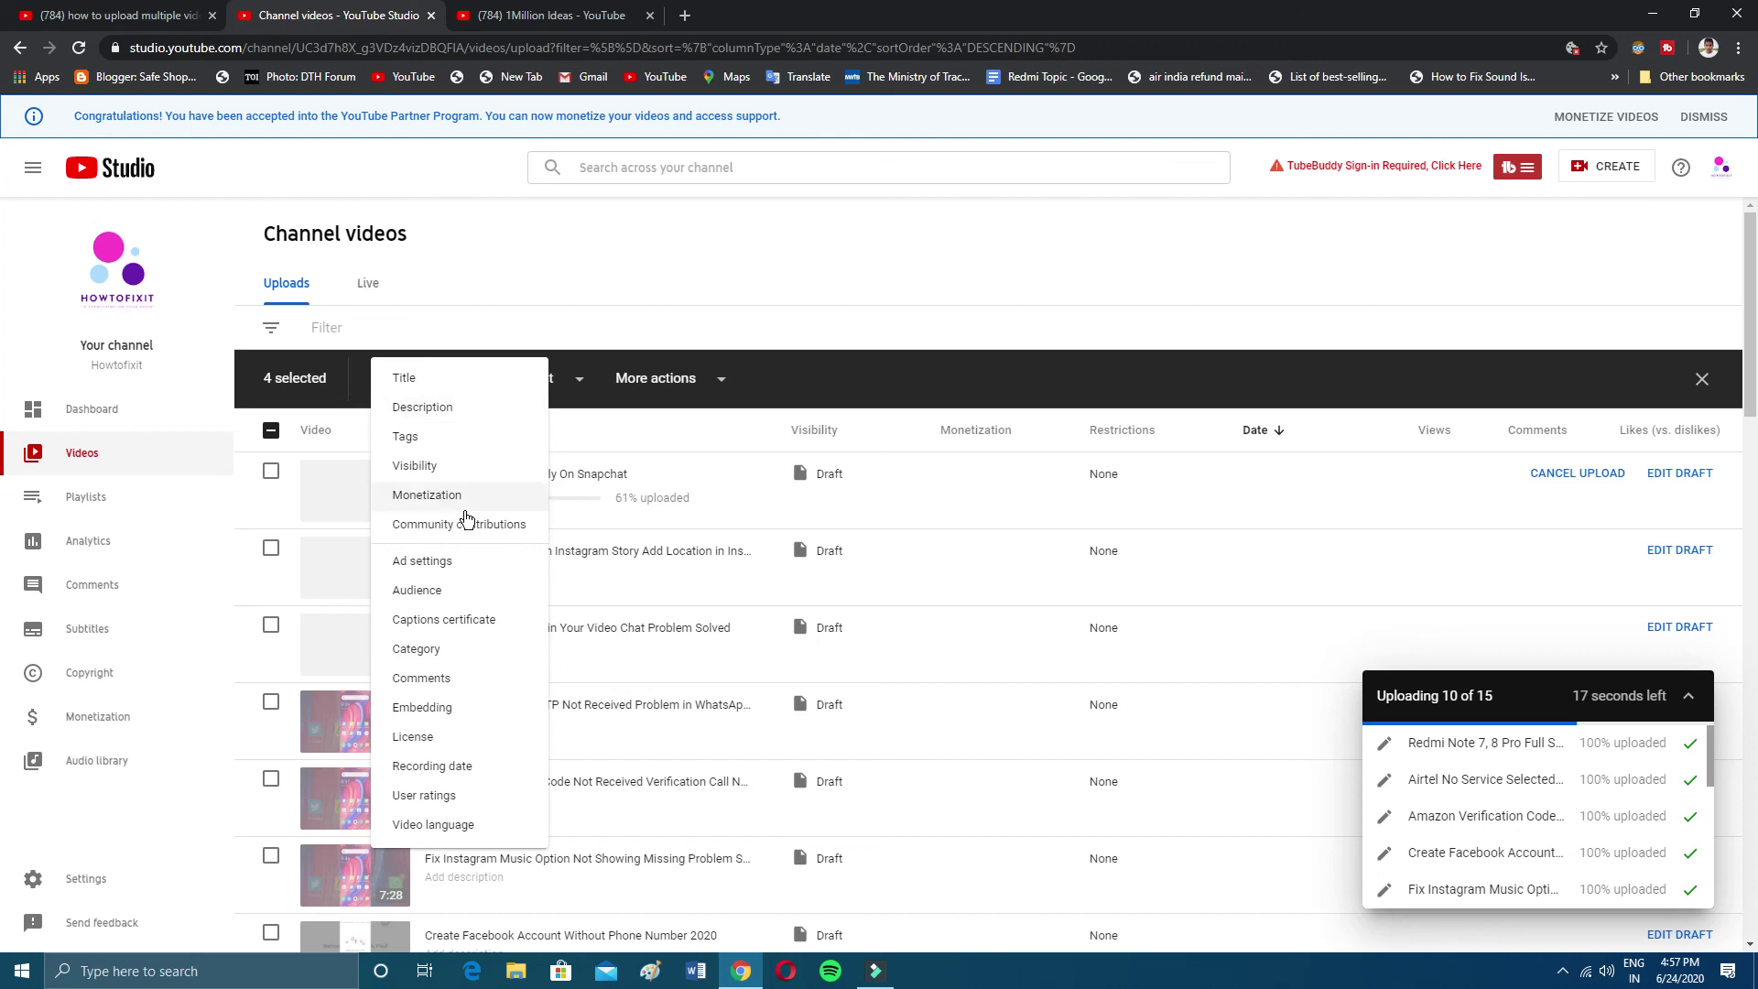
{"action": "left_click", "coordinate": [1020, 327]}
{"action": "left_click", "coordinate": [719, 380]}
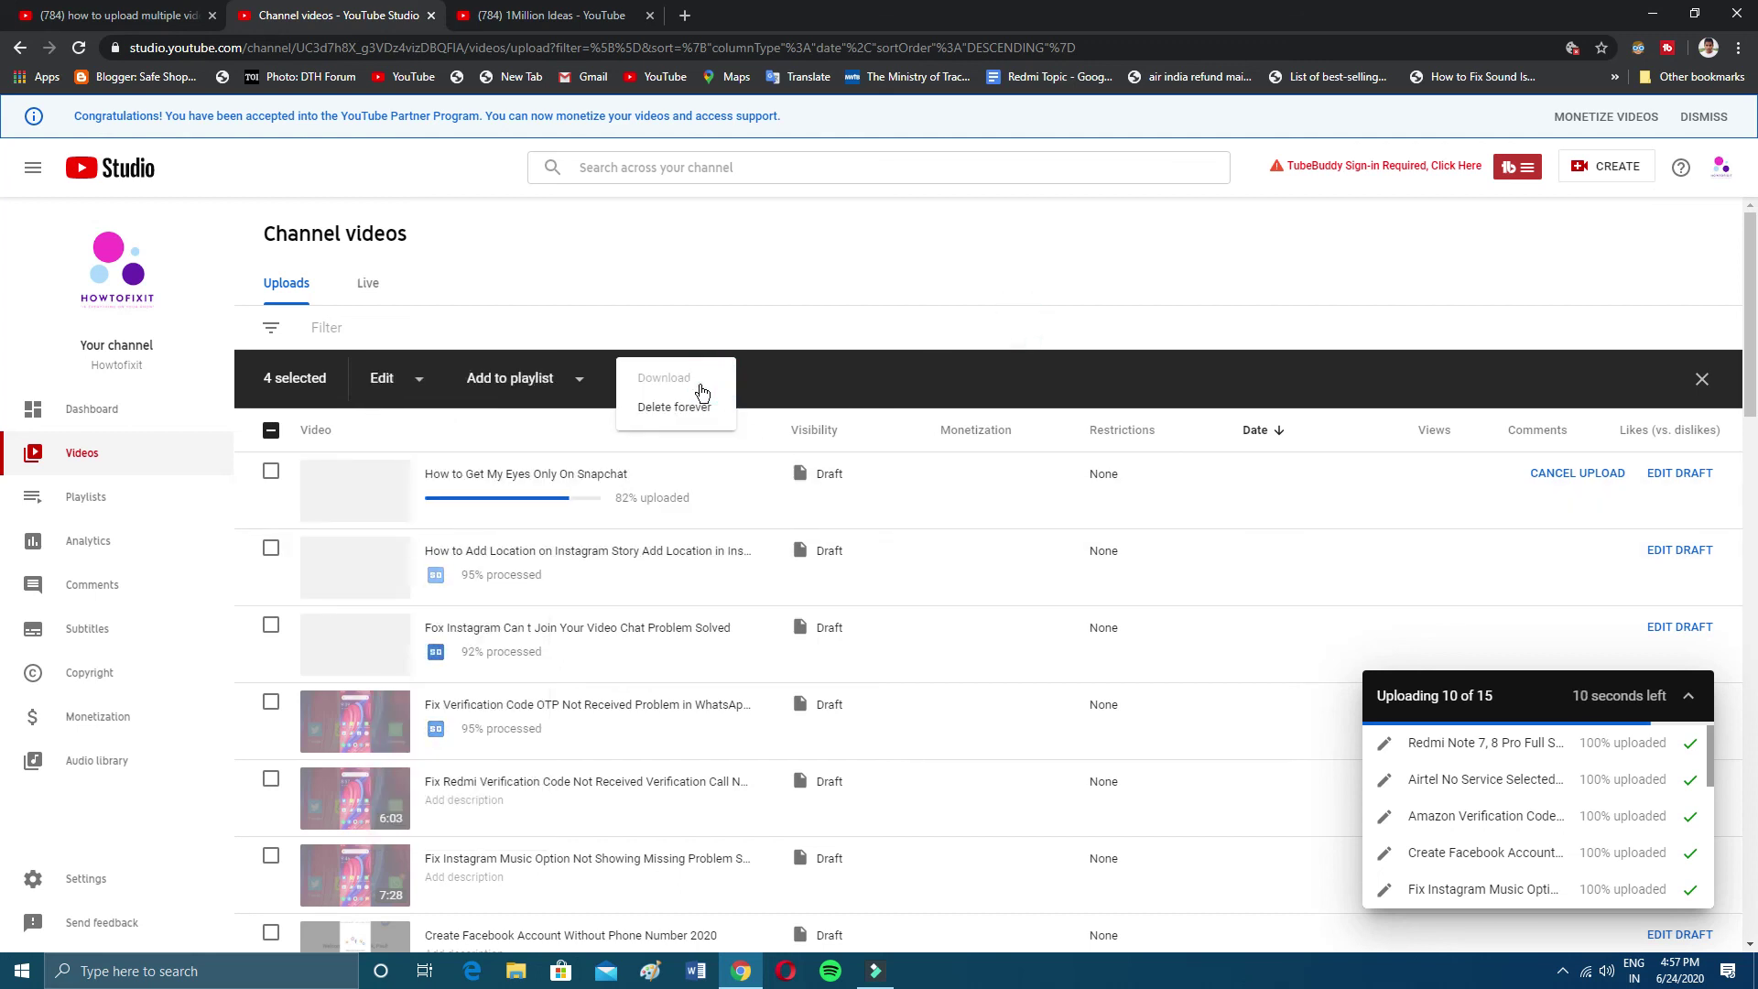
{"action": "left_click", "coordinate": [980, 311]}
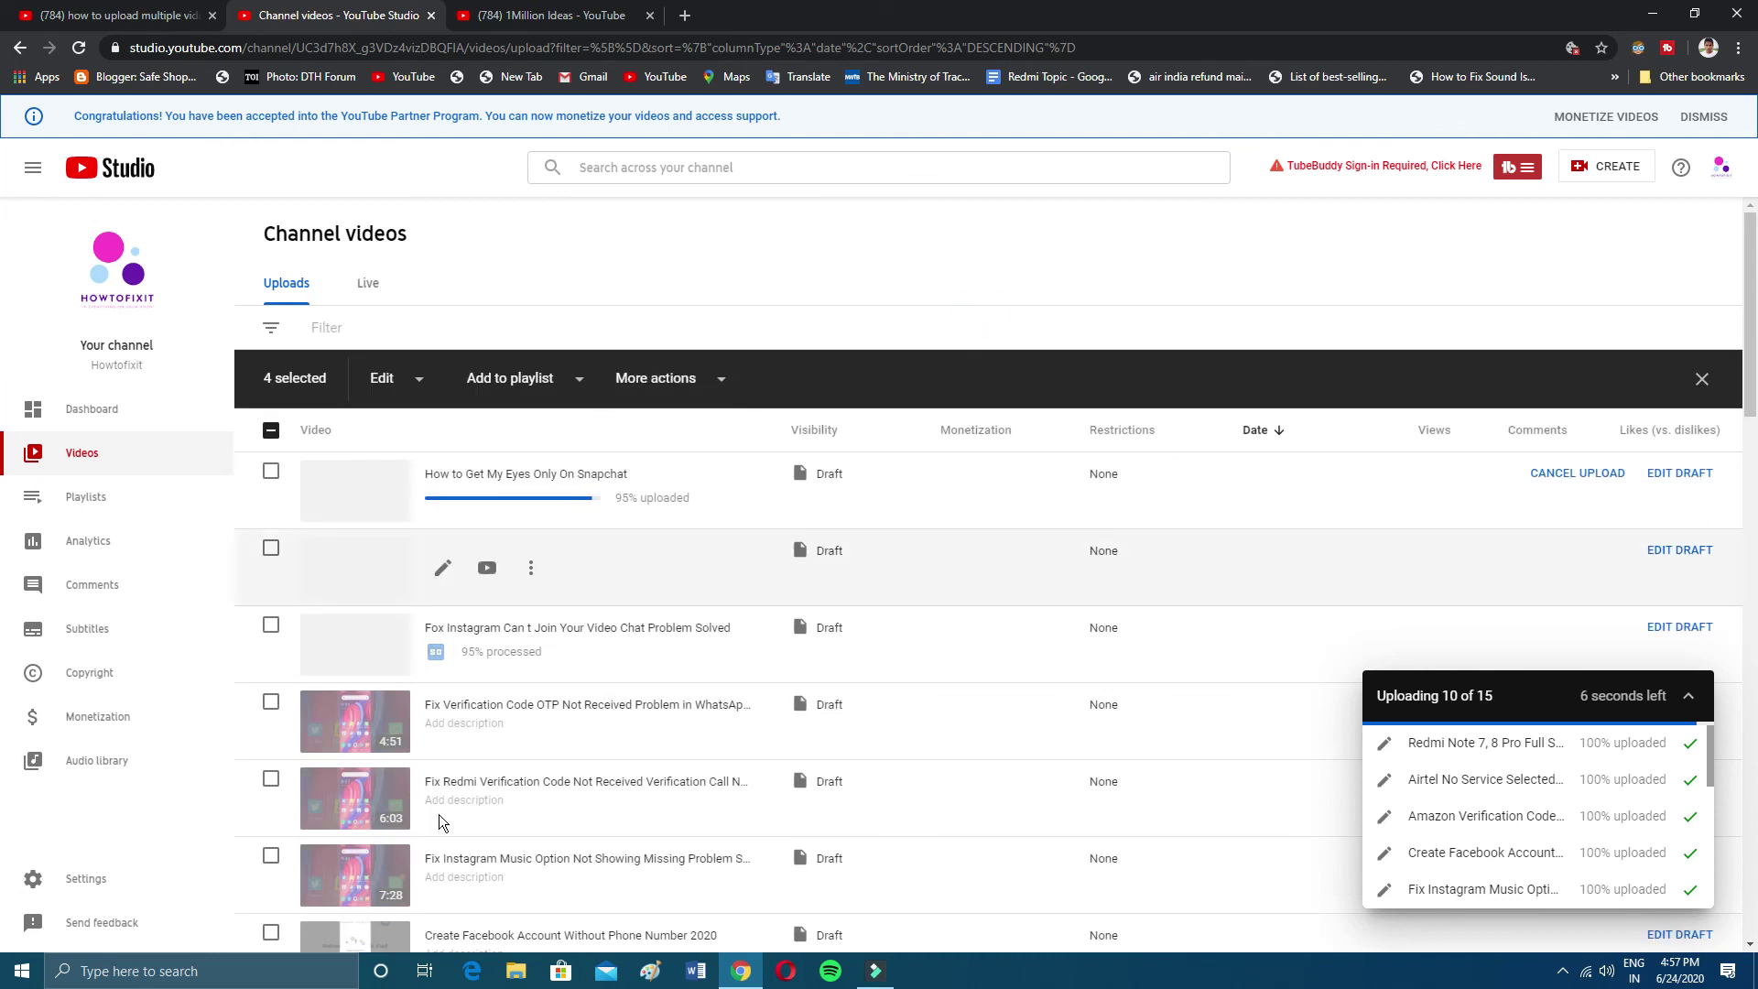